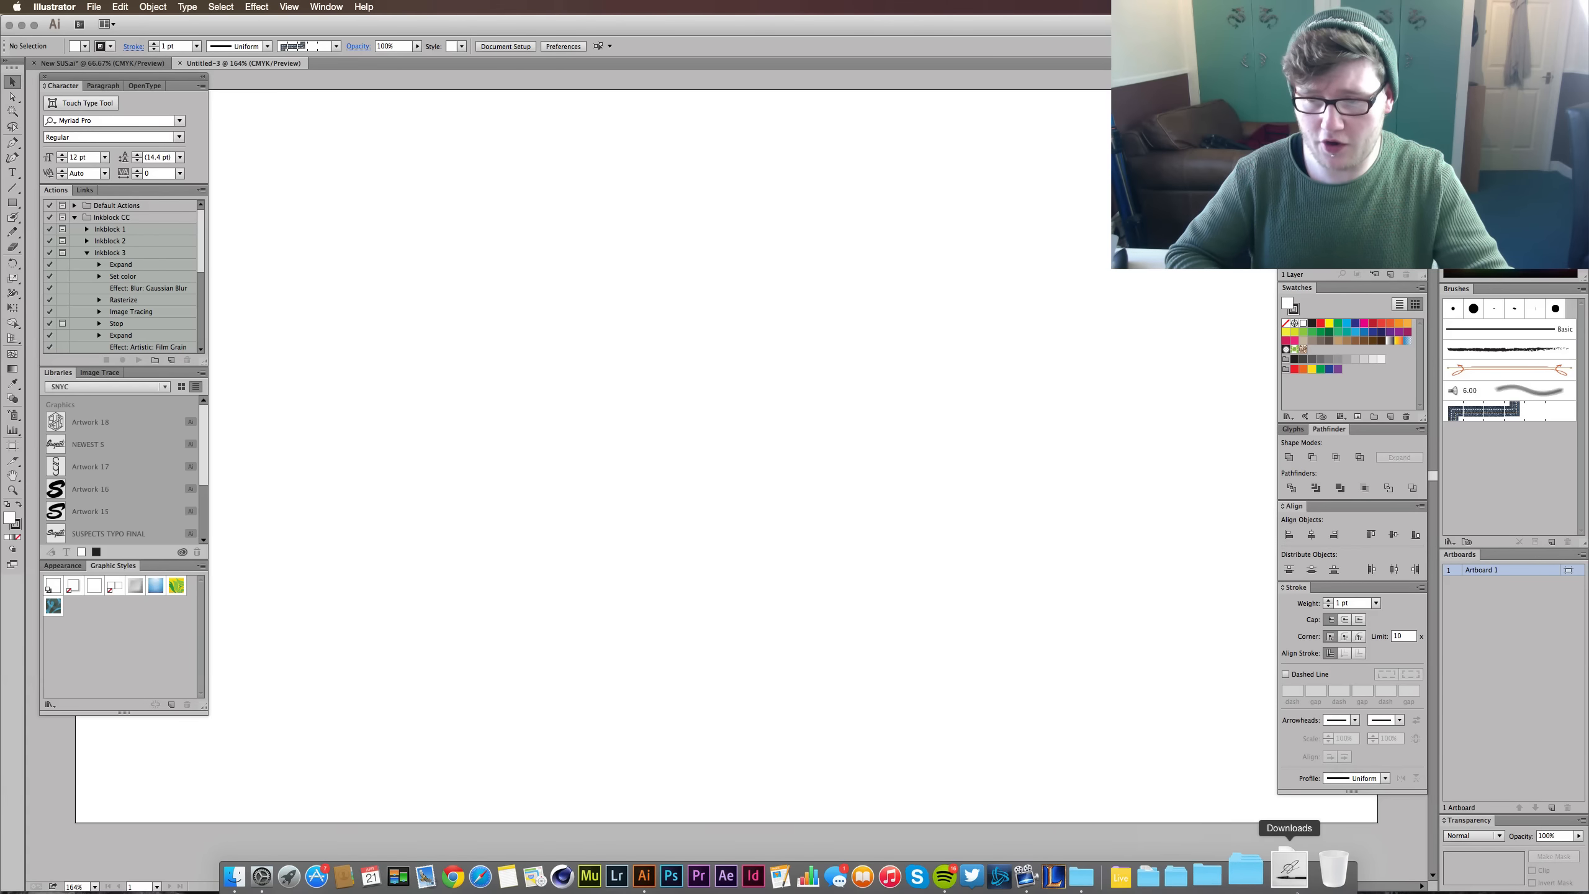
- Place the black-and-white photo of the lettering and brush from Downloads onto the artboard and centre it
{"action": "left_click", "coordinate": [1292, 877]}
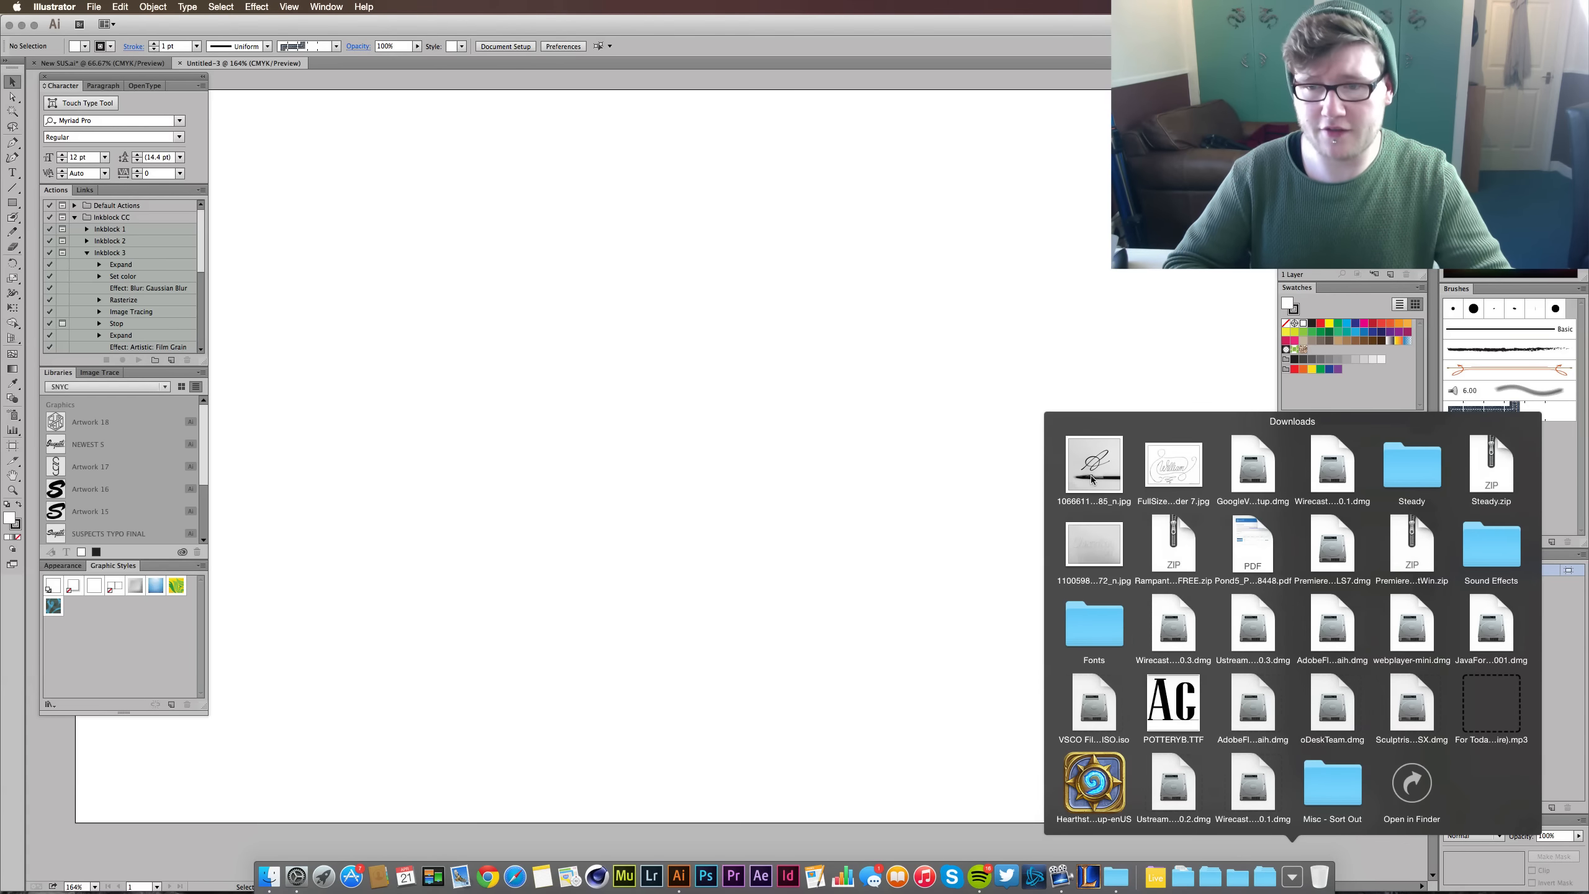
{"action": "left_click_drag", "start_coordinate": [1095, 467], "coordinate": [893, 333]}
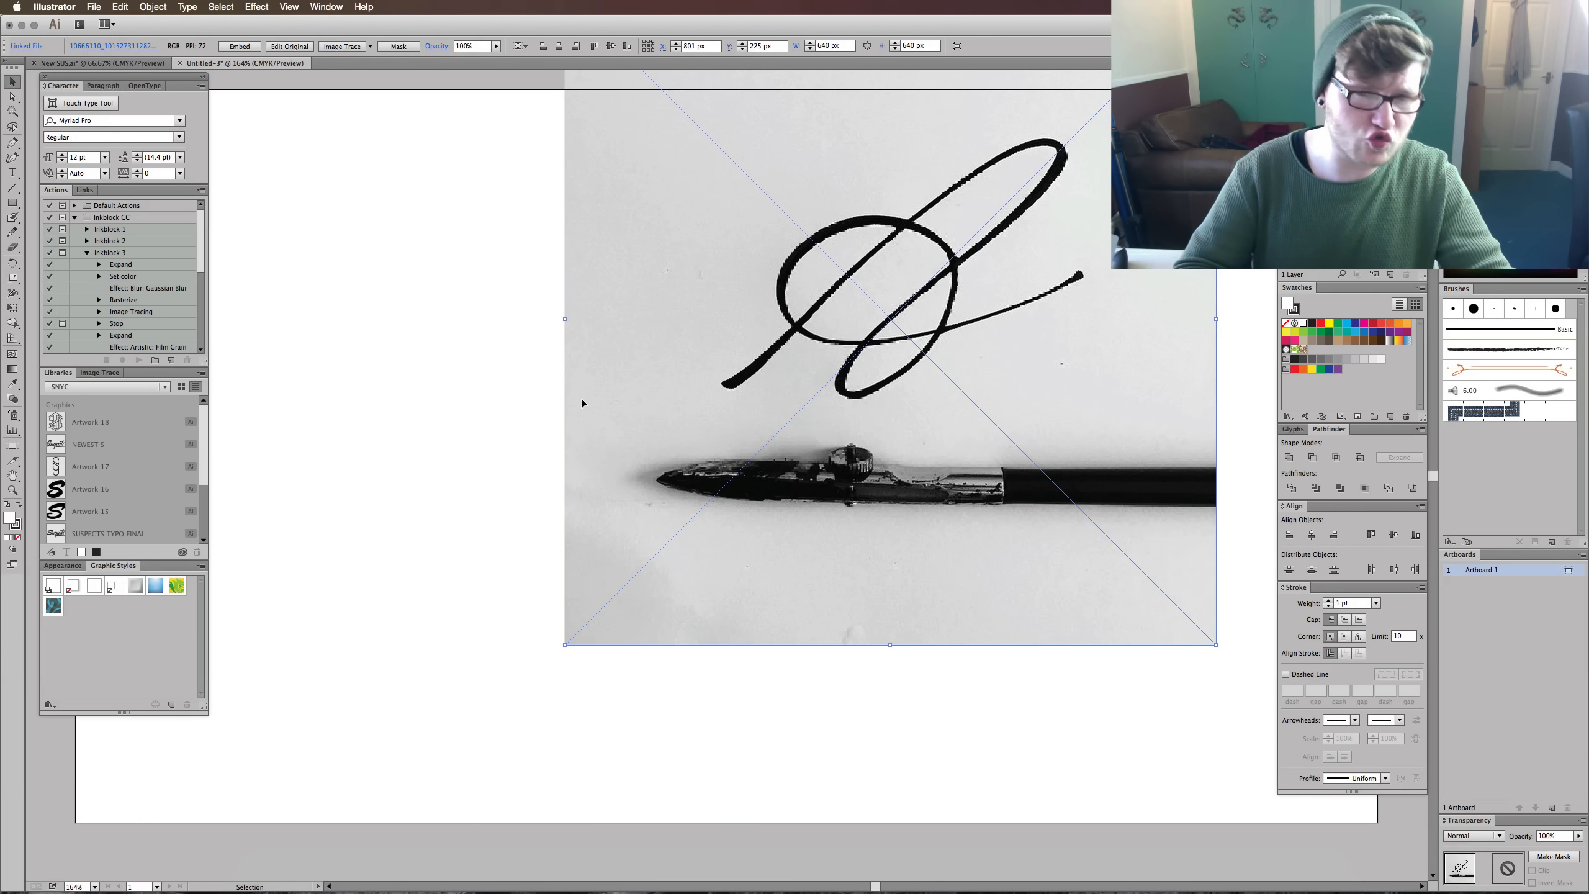
{"action": "left_click_drag", "start_coordinate": [903, 424], "coordinate": [787, 555]}
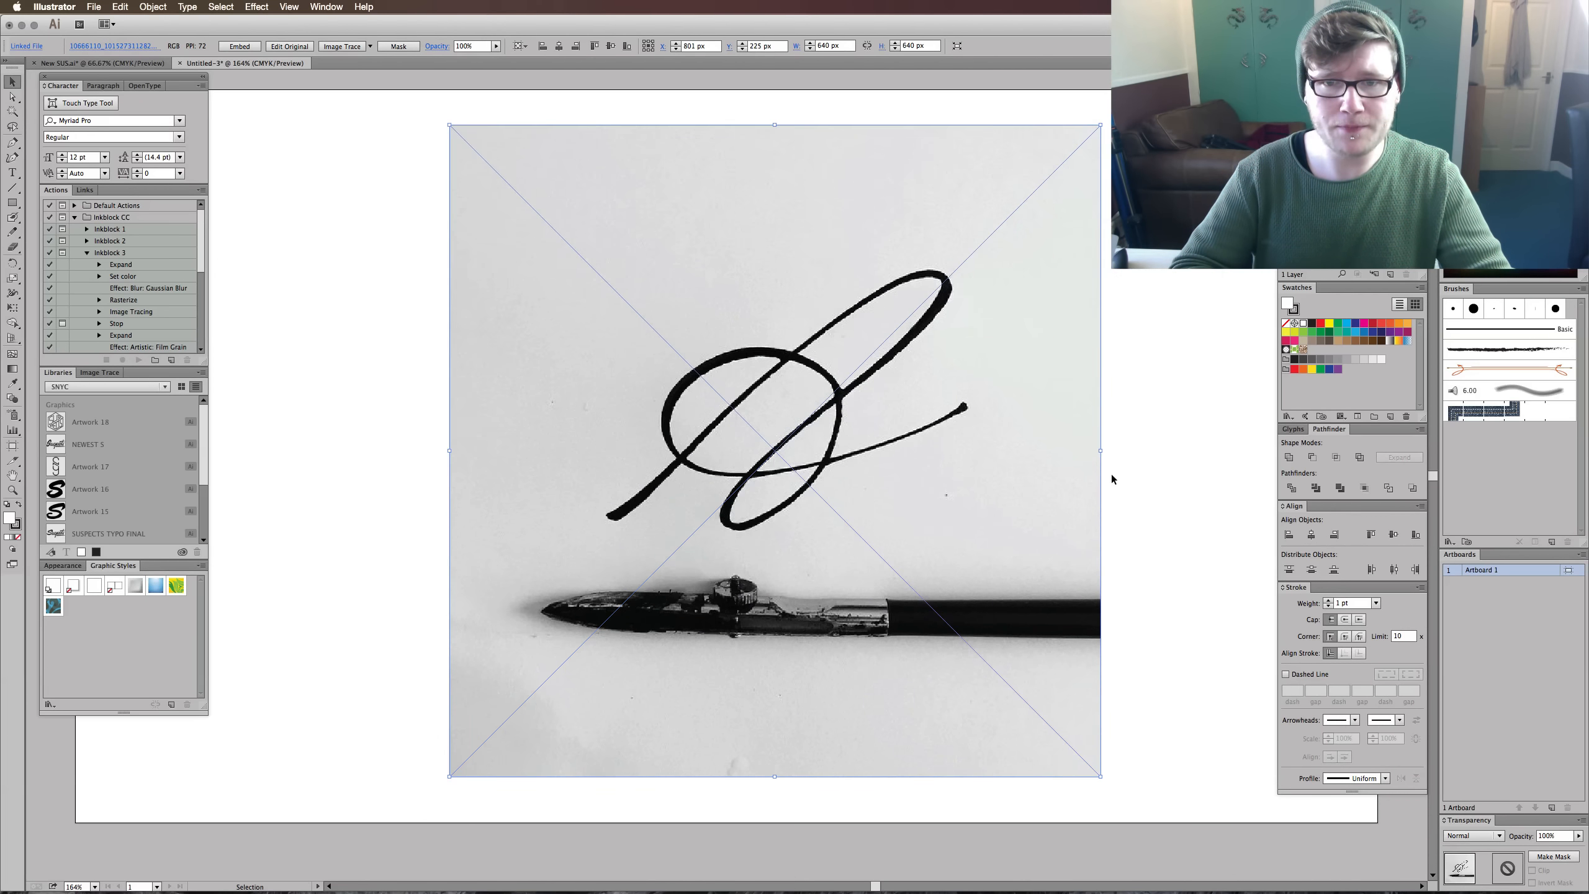
{"action": "left_click", "coordinate": [1160, 463]}
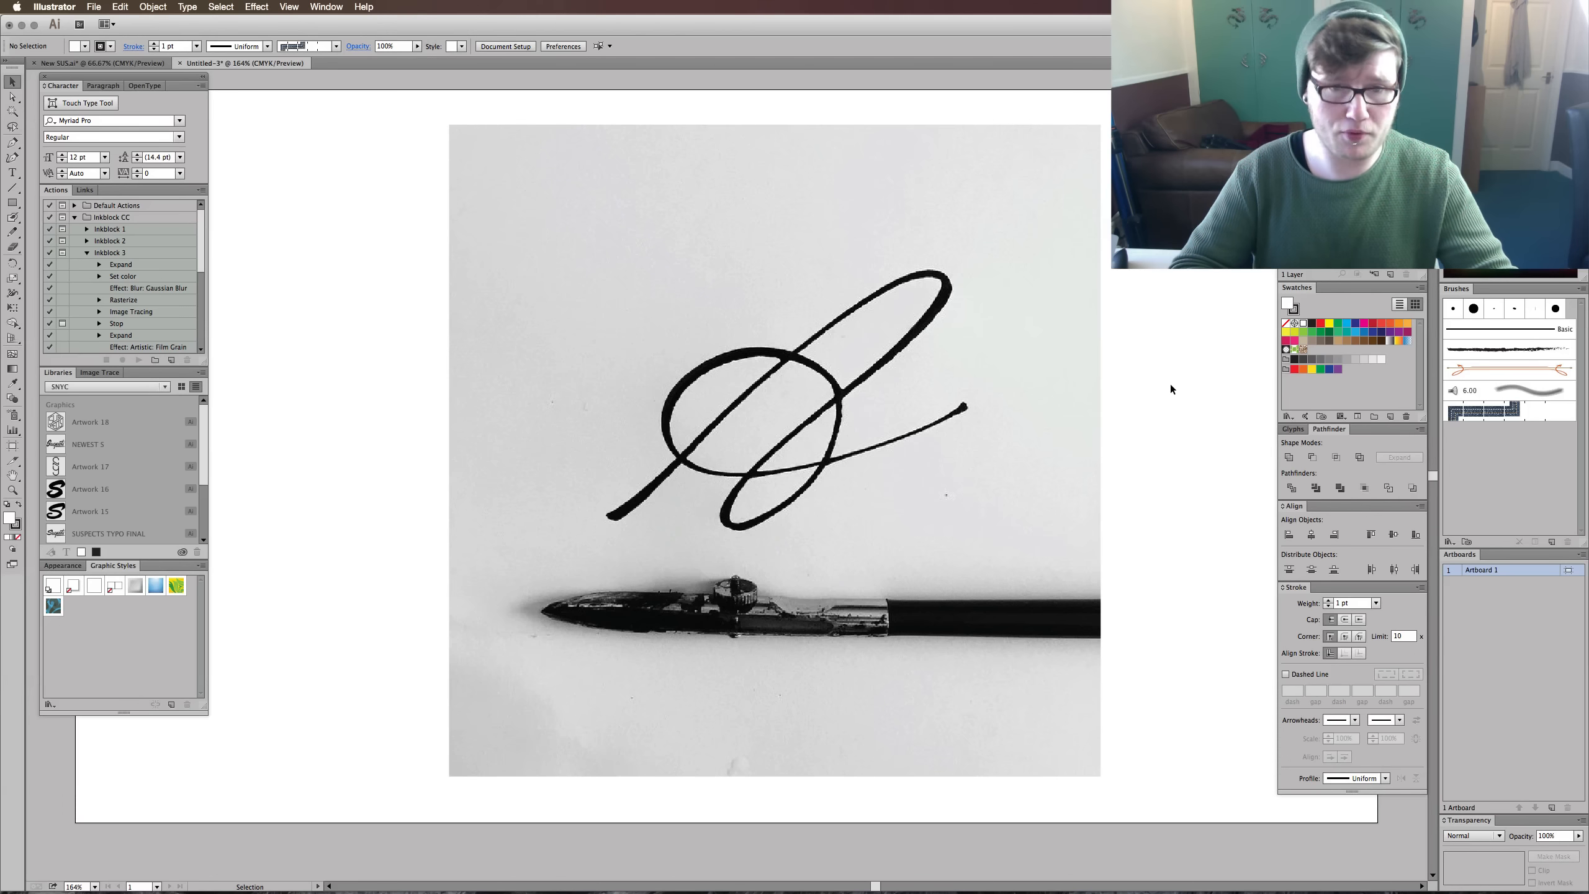
{"action": "left_click", "coordinate": [1022, 447]}
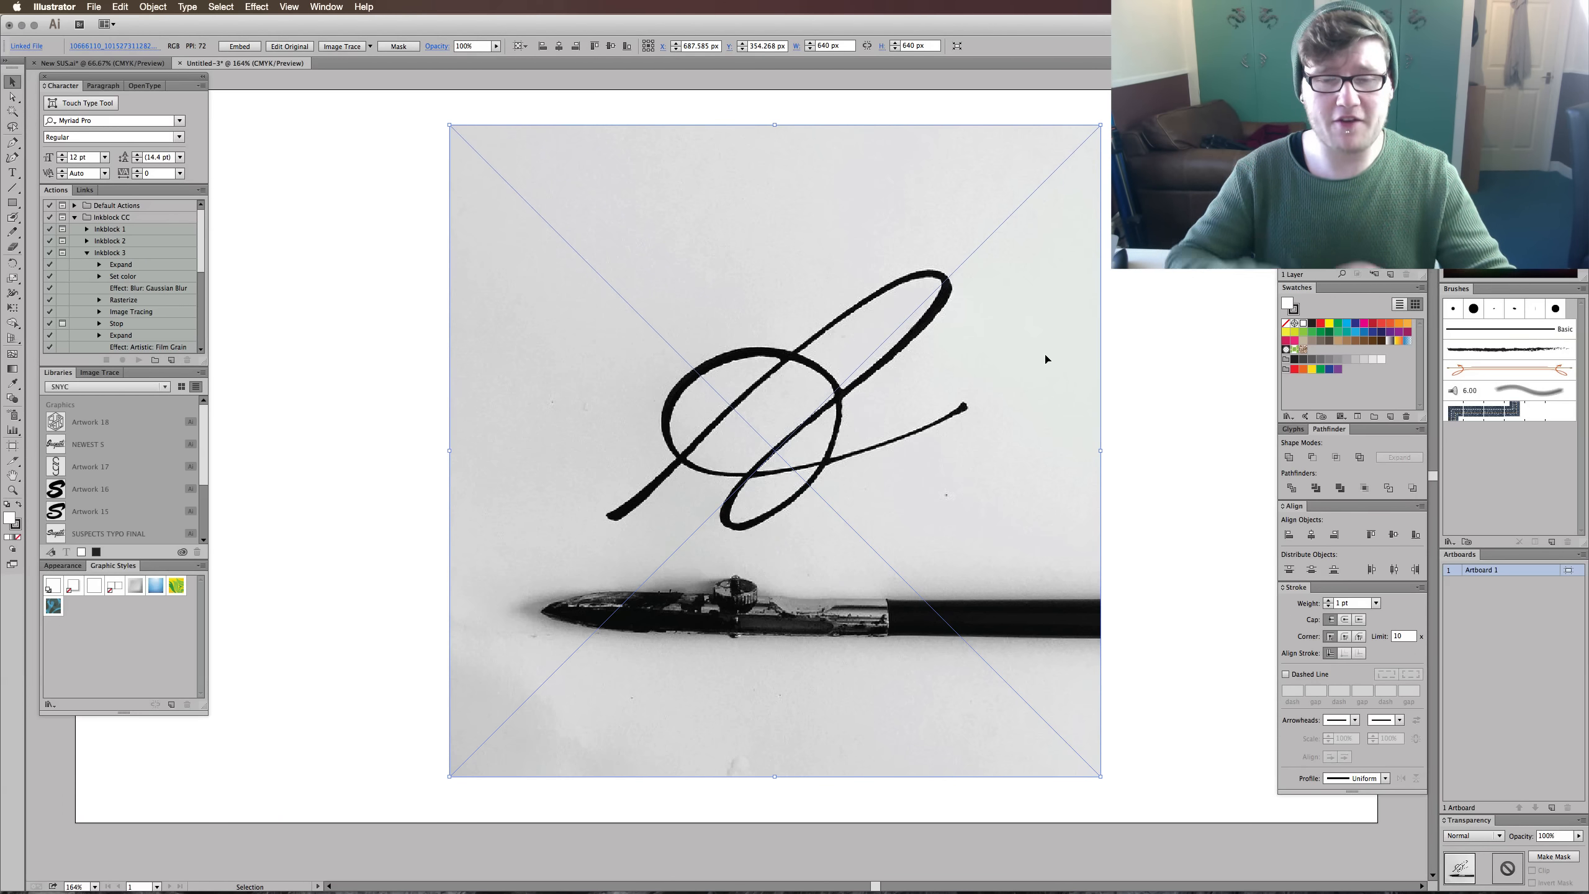
{"action": "left_click", "coordinate": [1160, 483]}
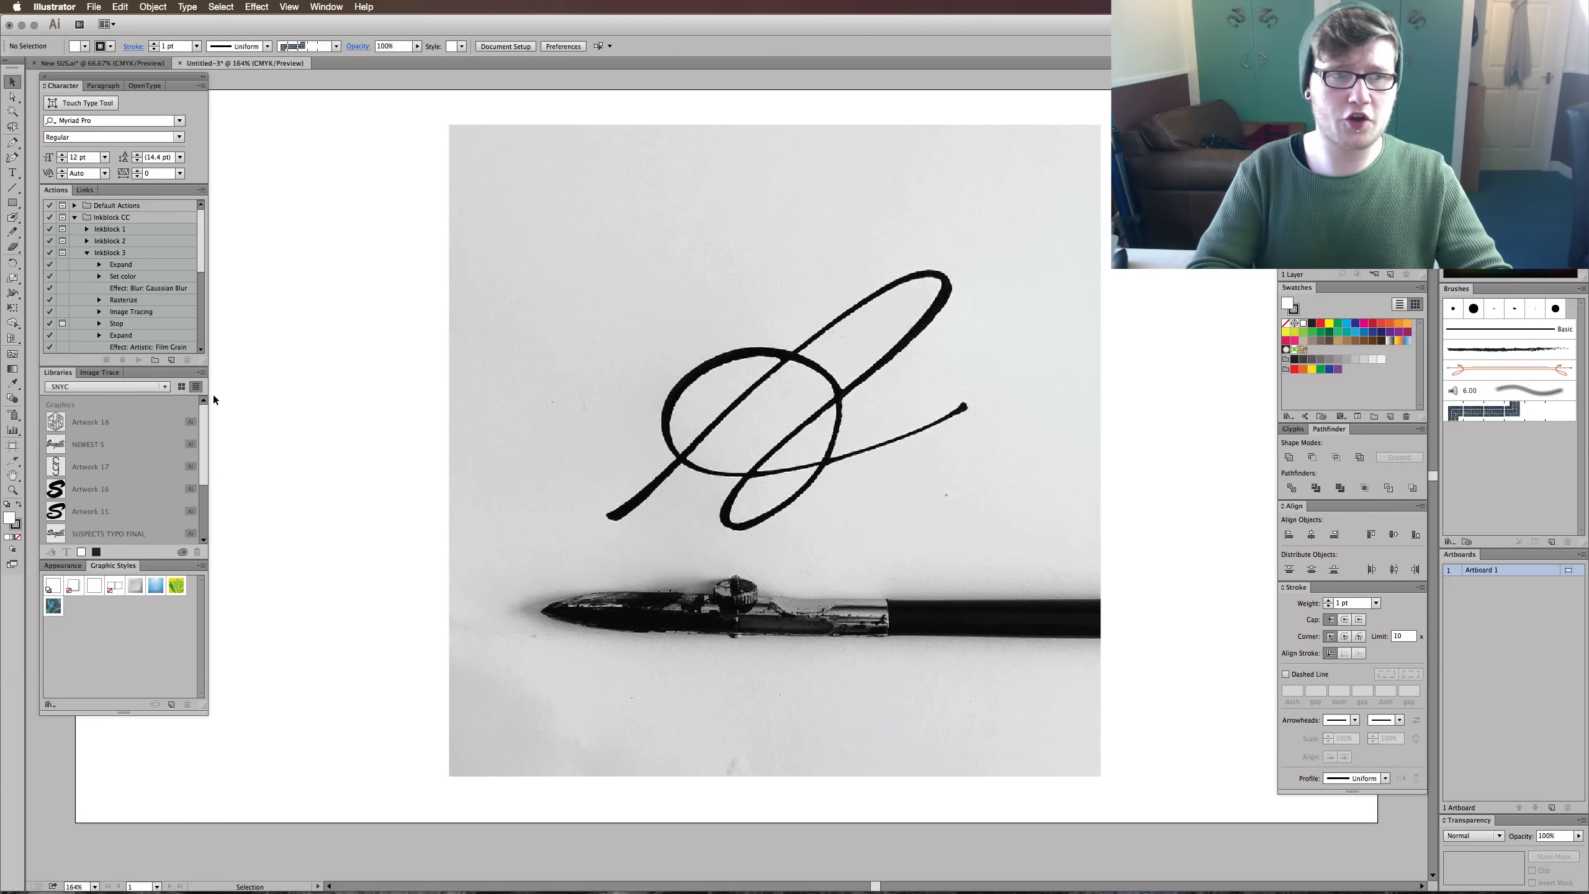
- Detach the Image Trace controls from their docked group and float them beside the placed photo
{"action": "left_click", "coordinate": [103, 373]}
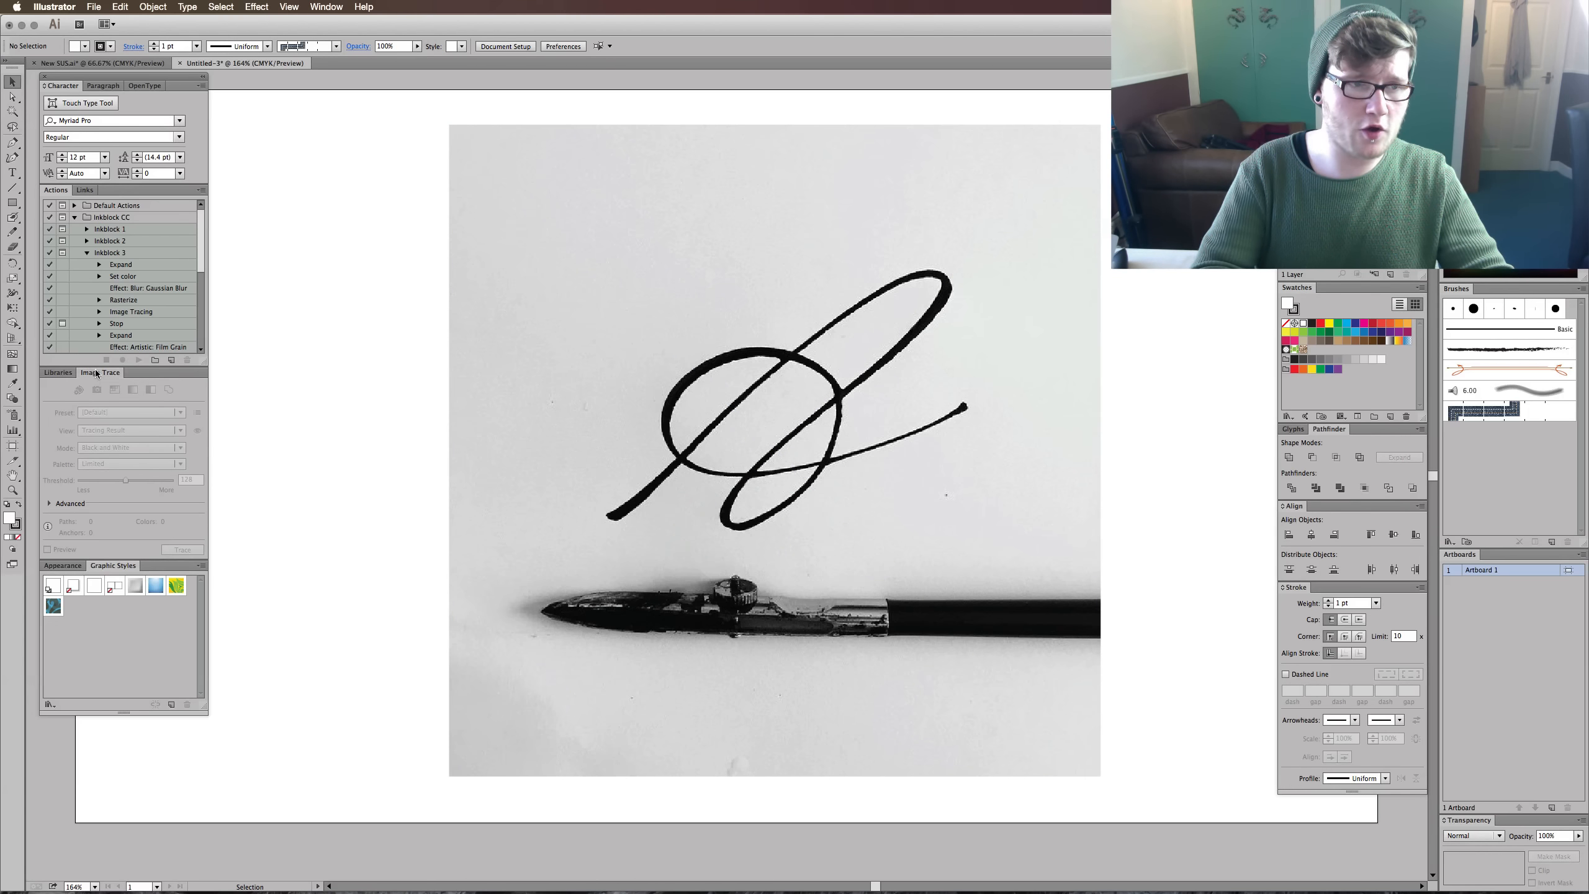
{"action": "mouse_move", "coordinate": [99, 373]}
{"action": "left_mouse_down"}
{"action": "mouse_move", "coordinate": [356, 254]}
{"action": "mouse_move", "coordinate": [338, 233]}
{"action": "left_mouse_up"}
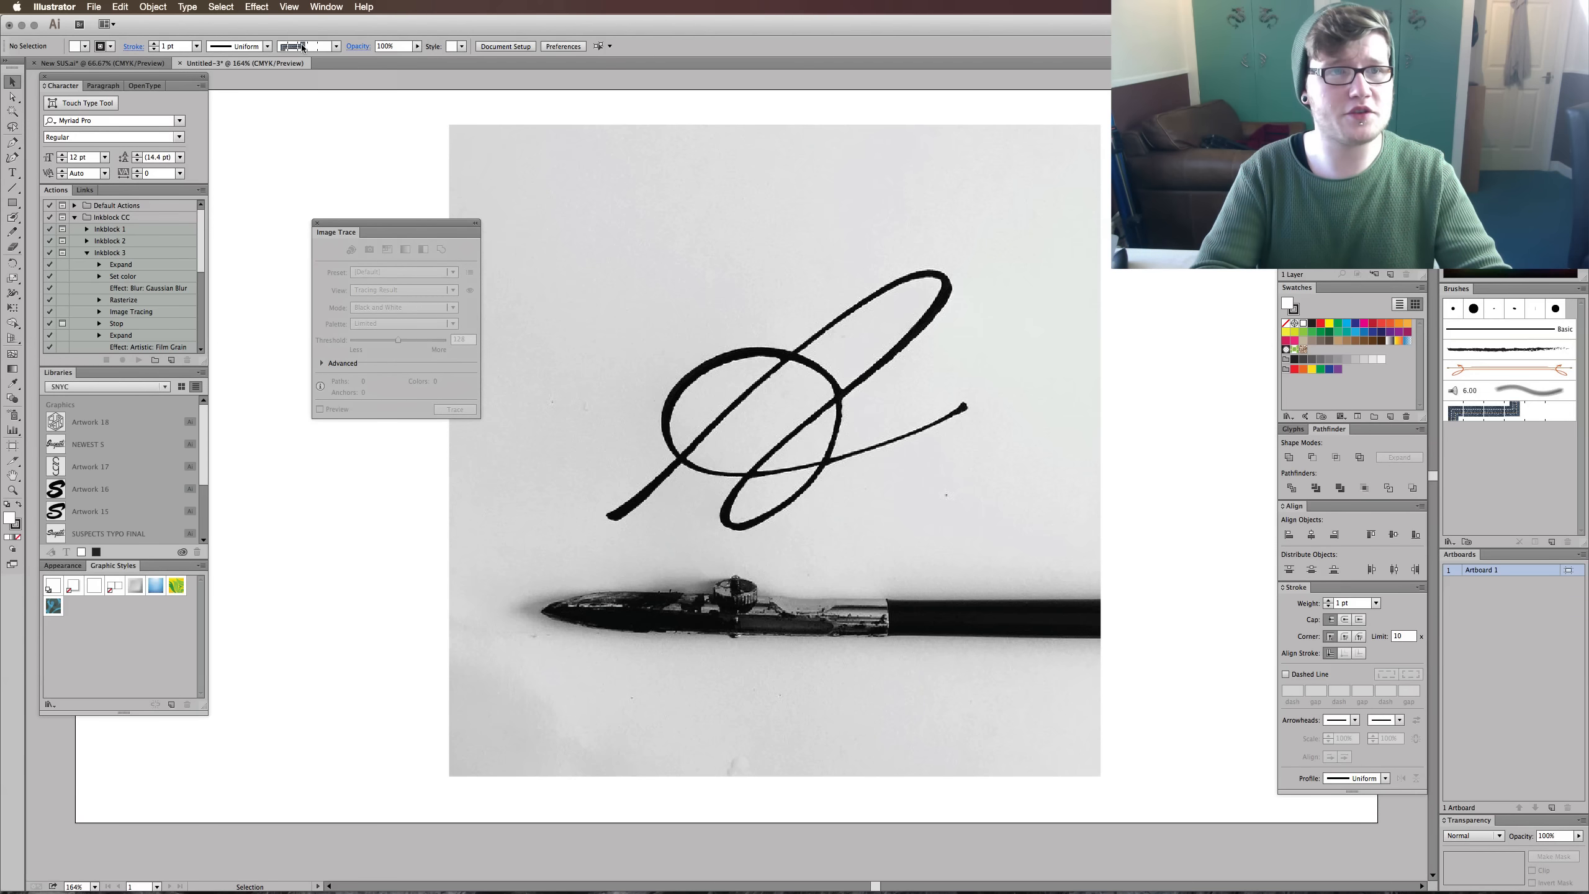
{"action": "left_click", "coordinate": [326, 7]}
{"action": "left_click", "coordinate": [325, 6]}
{"action": "left_click", "coordinate": [326, 7]}
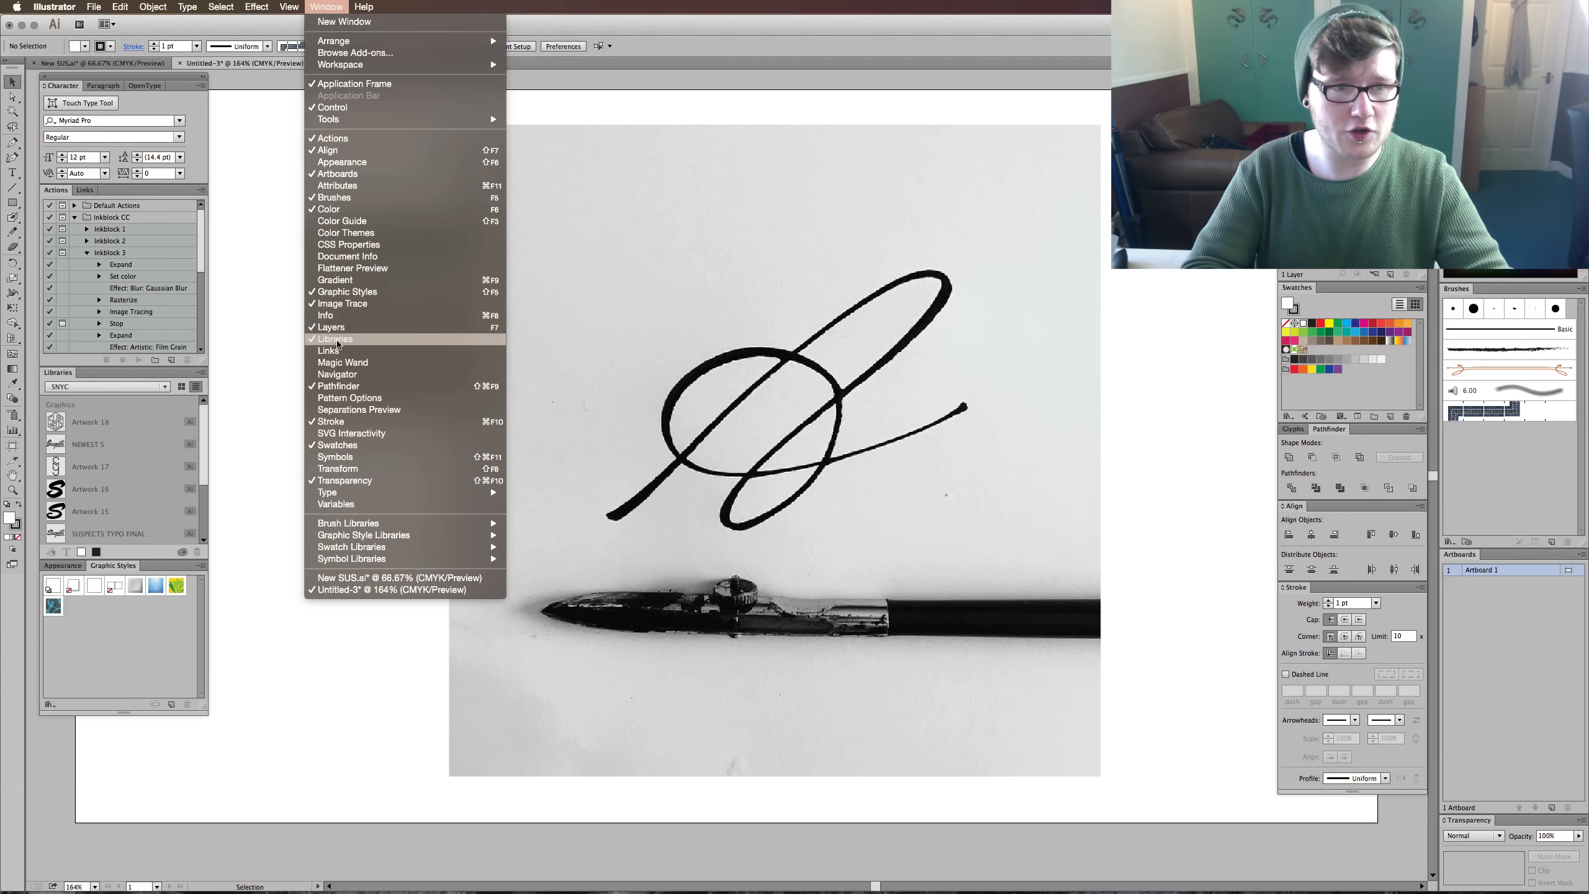
{"action": "left_click", "coordinate": [278, 360]}
{"action": "left_click_drag", "start_coordinate": [396, 221], "coordinate": [331, 194]}
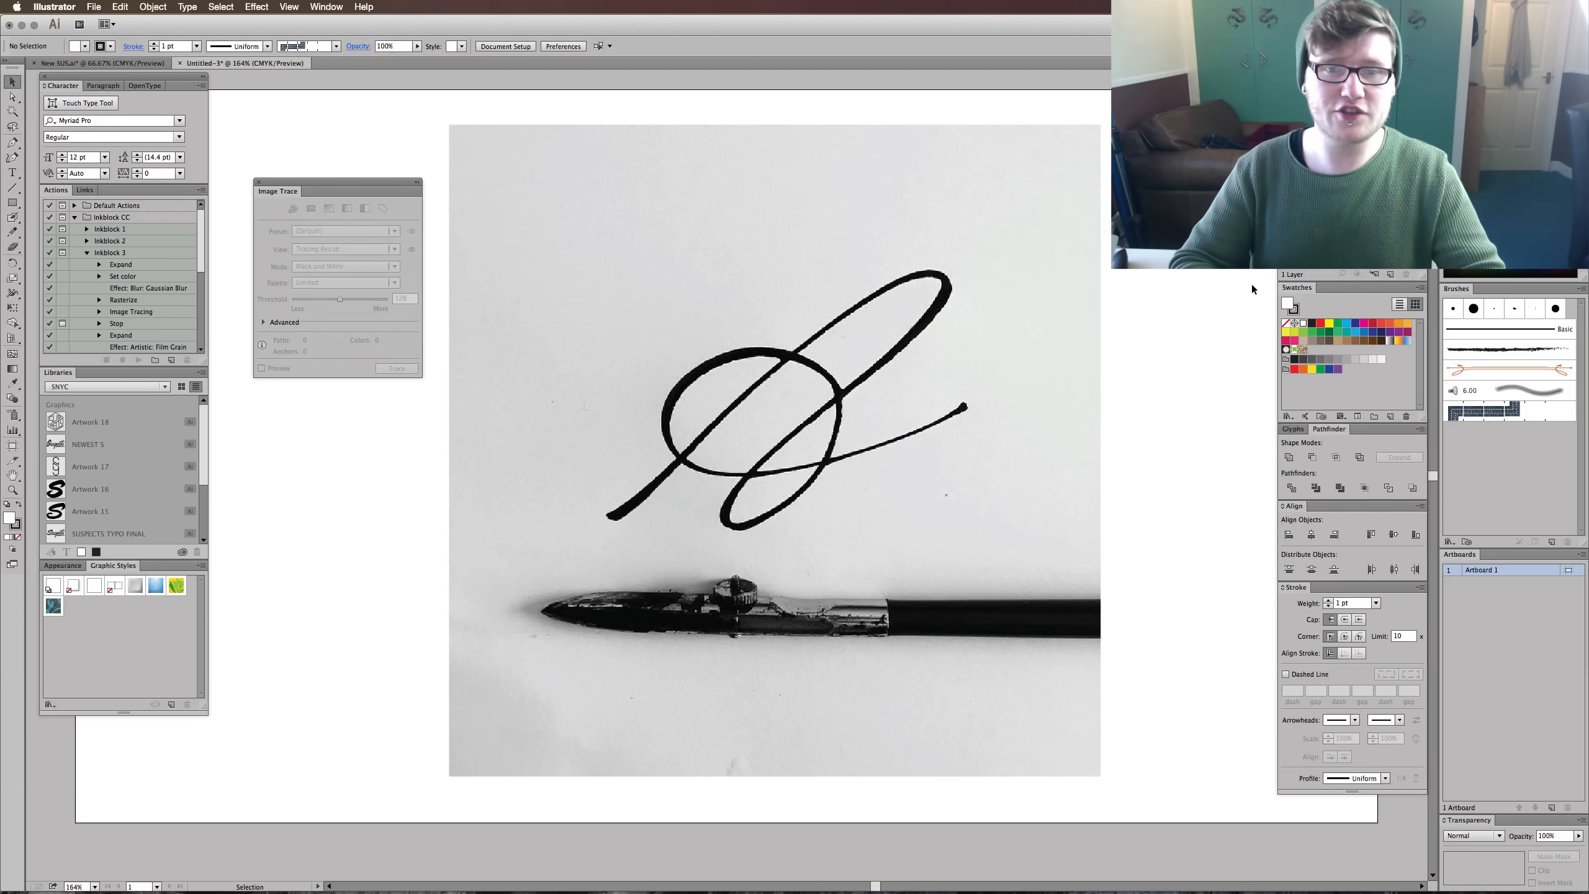
- Delete the placed photo from the artboard and open its original file from Downloads in Preview
{"action": "left_click_drag", "start_coordinate": [1252, 288], "coordinate": [970, 391]}
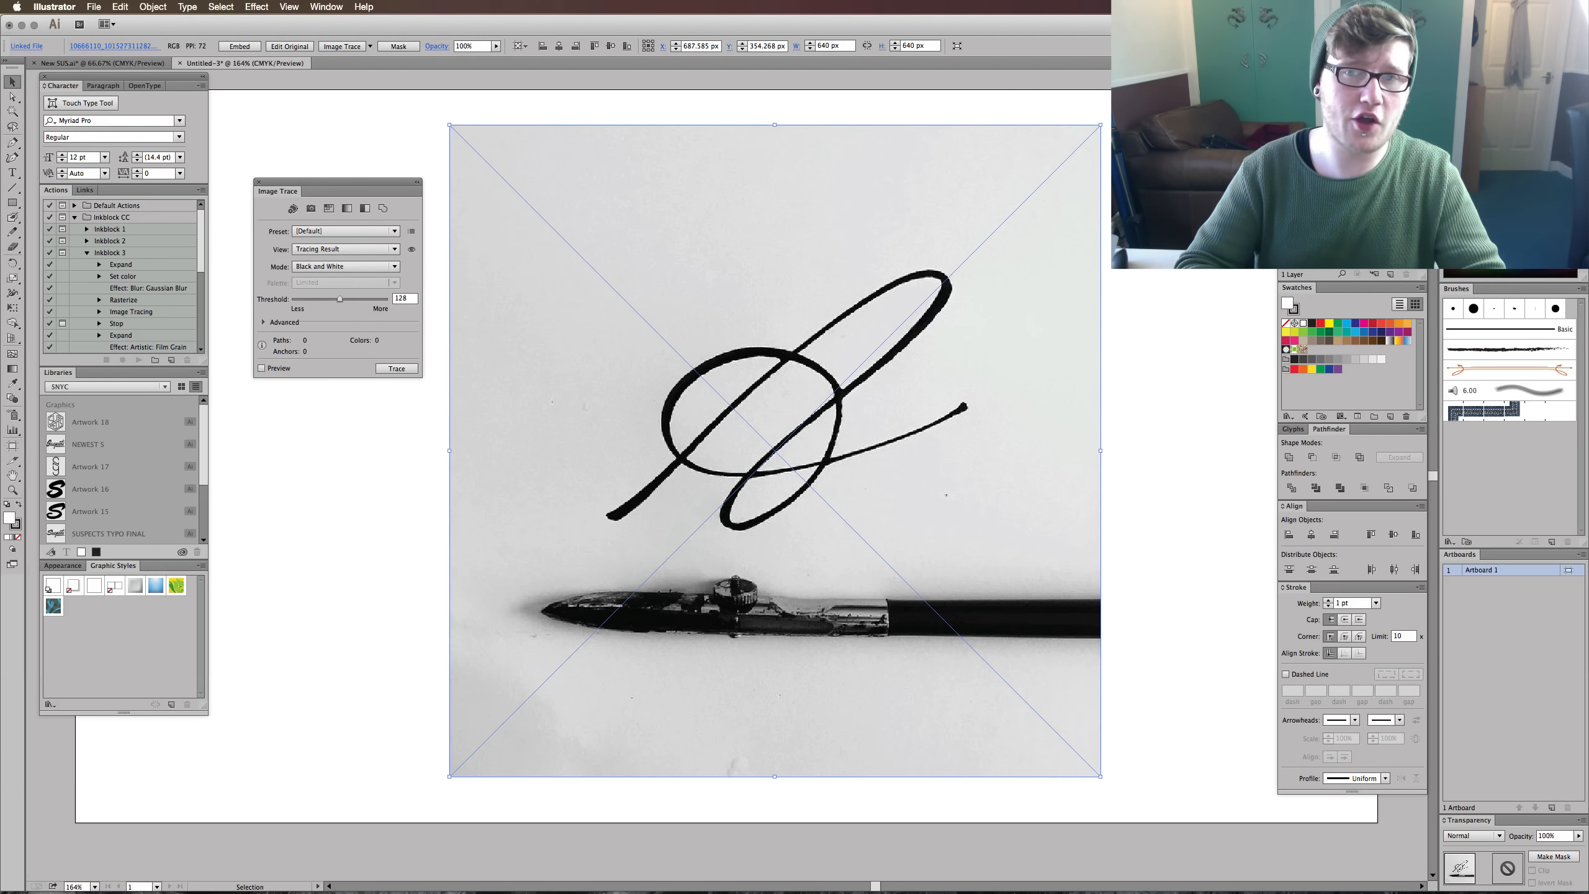
{"action": "key", "text": "Delete"}
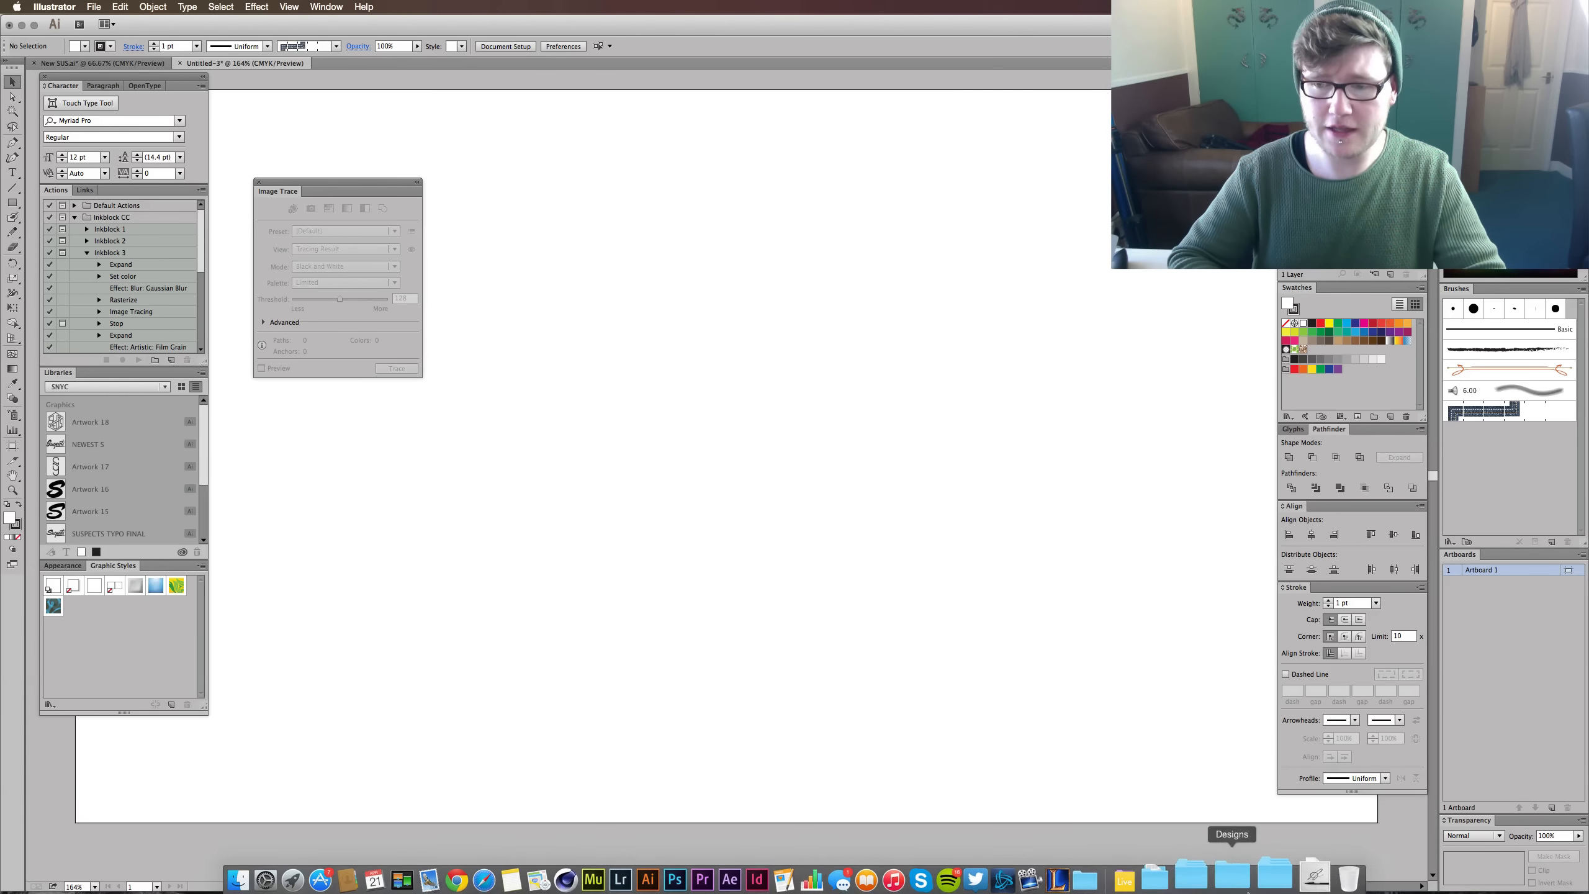
{"action": "left_click", "coordinate": [1292, 876]}
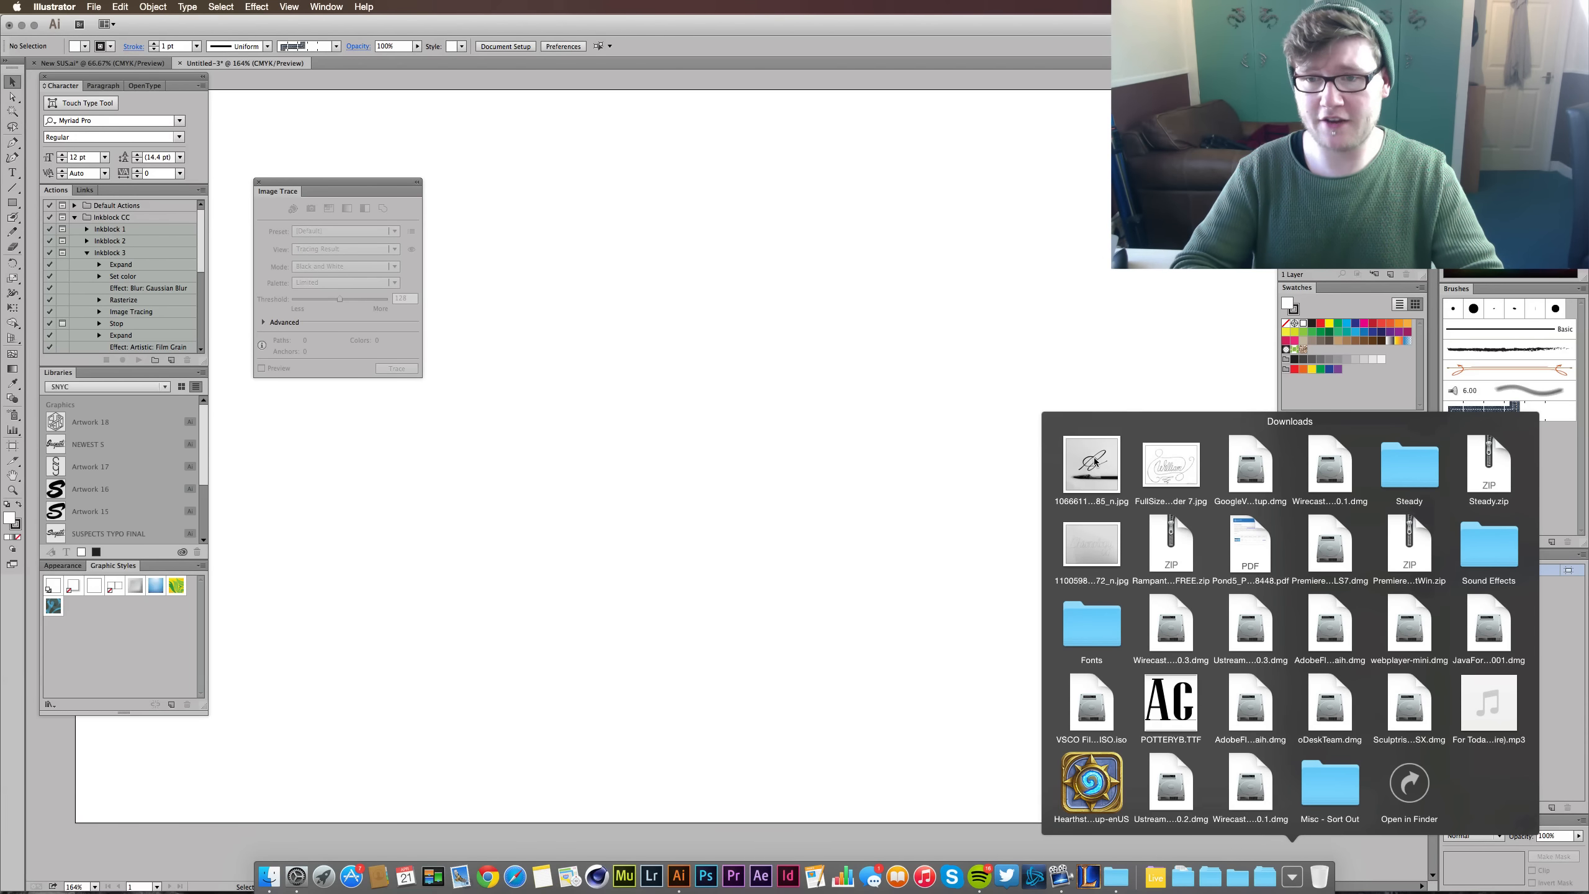
{"action": "left_click_drag", "start_coordinate": [1092, 463], "coordinate": [894, 381]}
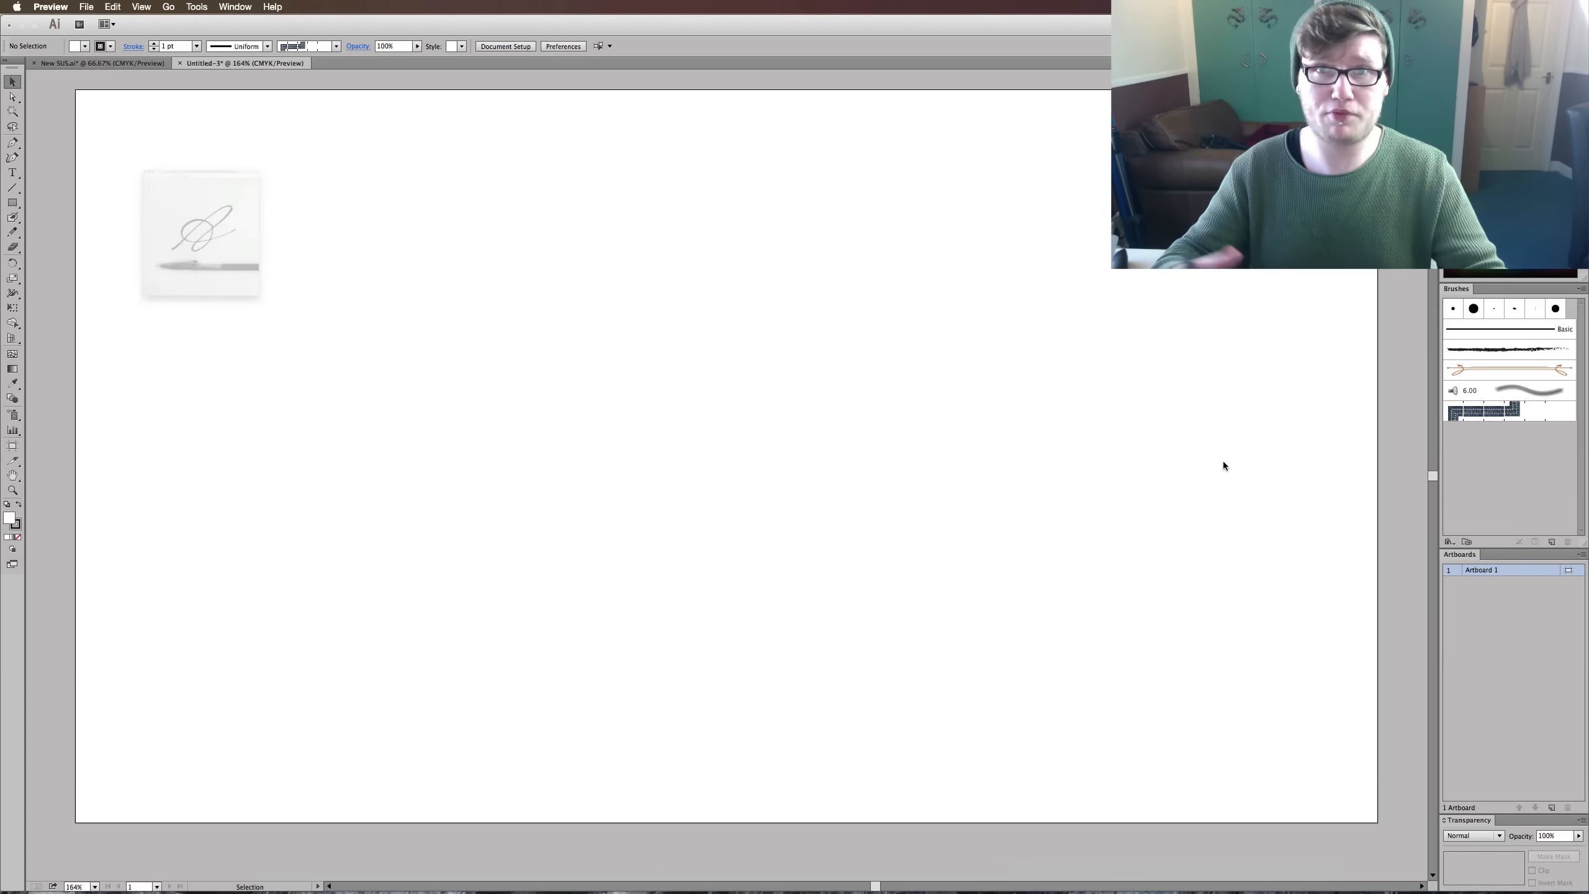
{"action": "left_click_drag", "start_coordinate": [310, 30], "coordinate": [855, 134]}
{"action": "left_click", "coordinate": [776, 144]}
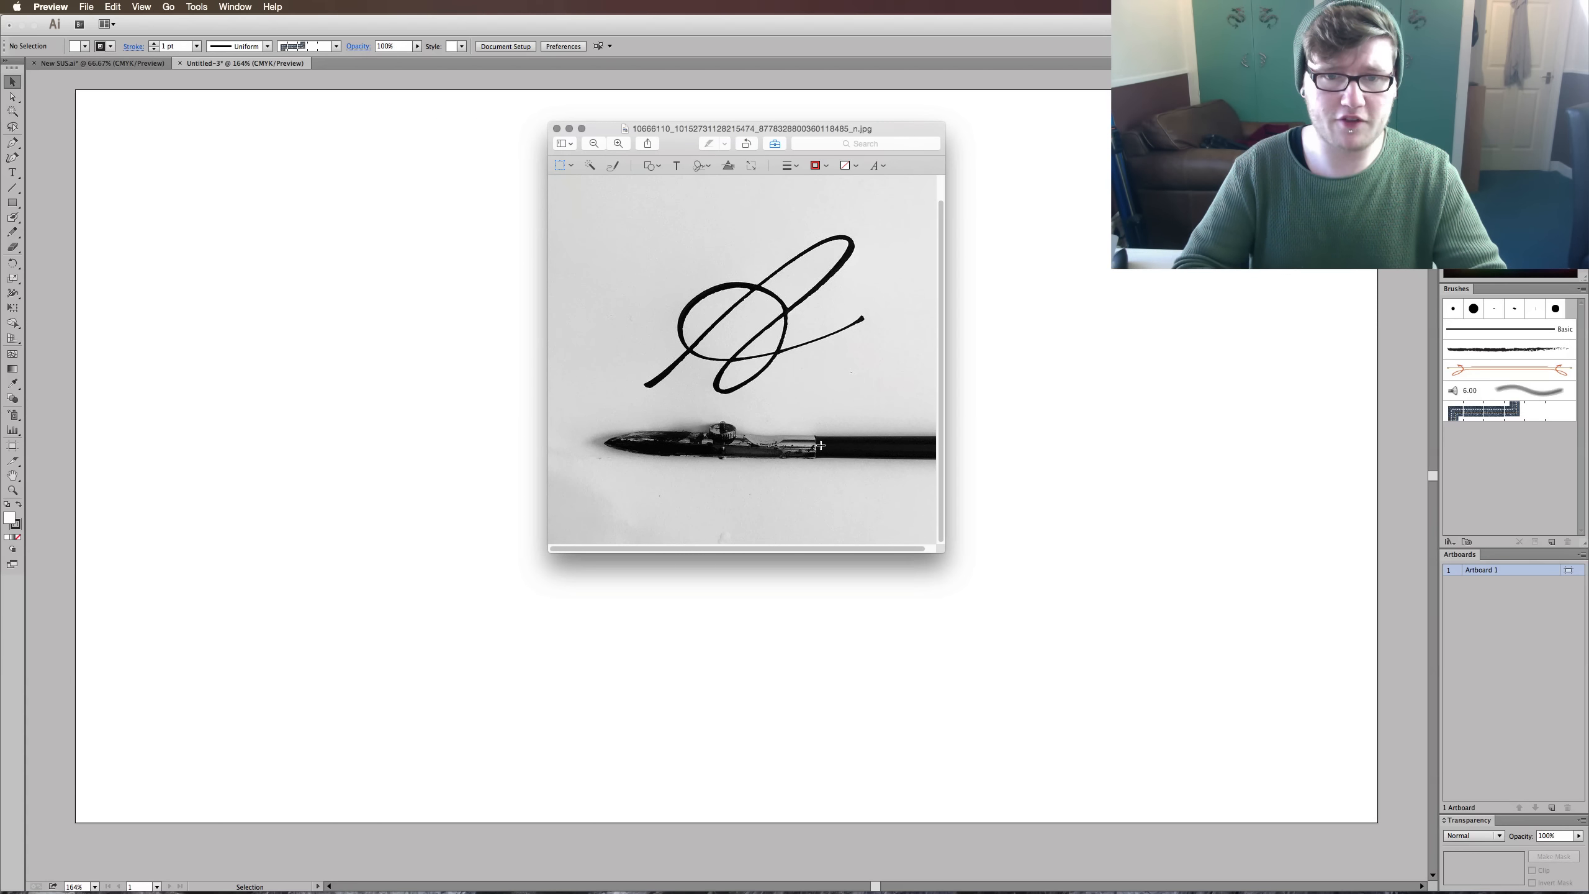
- Crop the photo to the lettering, leaving out the brush below it
{"action": "mouse_move", "coordinate": [559, 184]}
{"action": "left_mouse_down"}
{"action": "mouse_move", "coordinate": [923, 344]}
{"action": "mouse_move", "coordinate": [916, 429]}
{"action": "mouse_move", "coordinate": [917, 406]}
{"action": "left_mouse_up"}
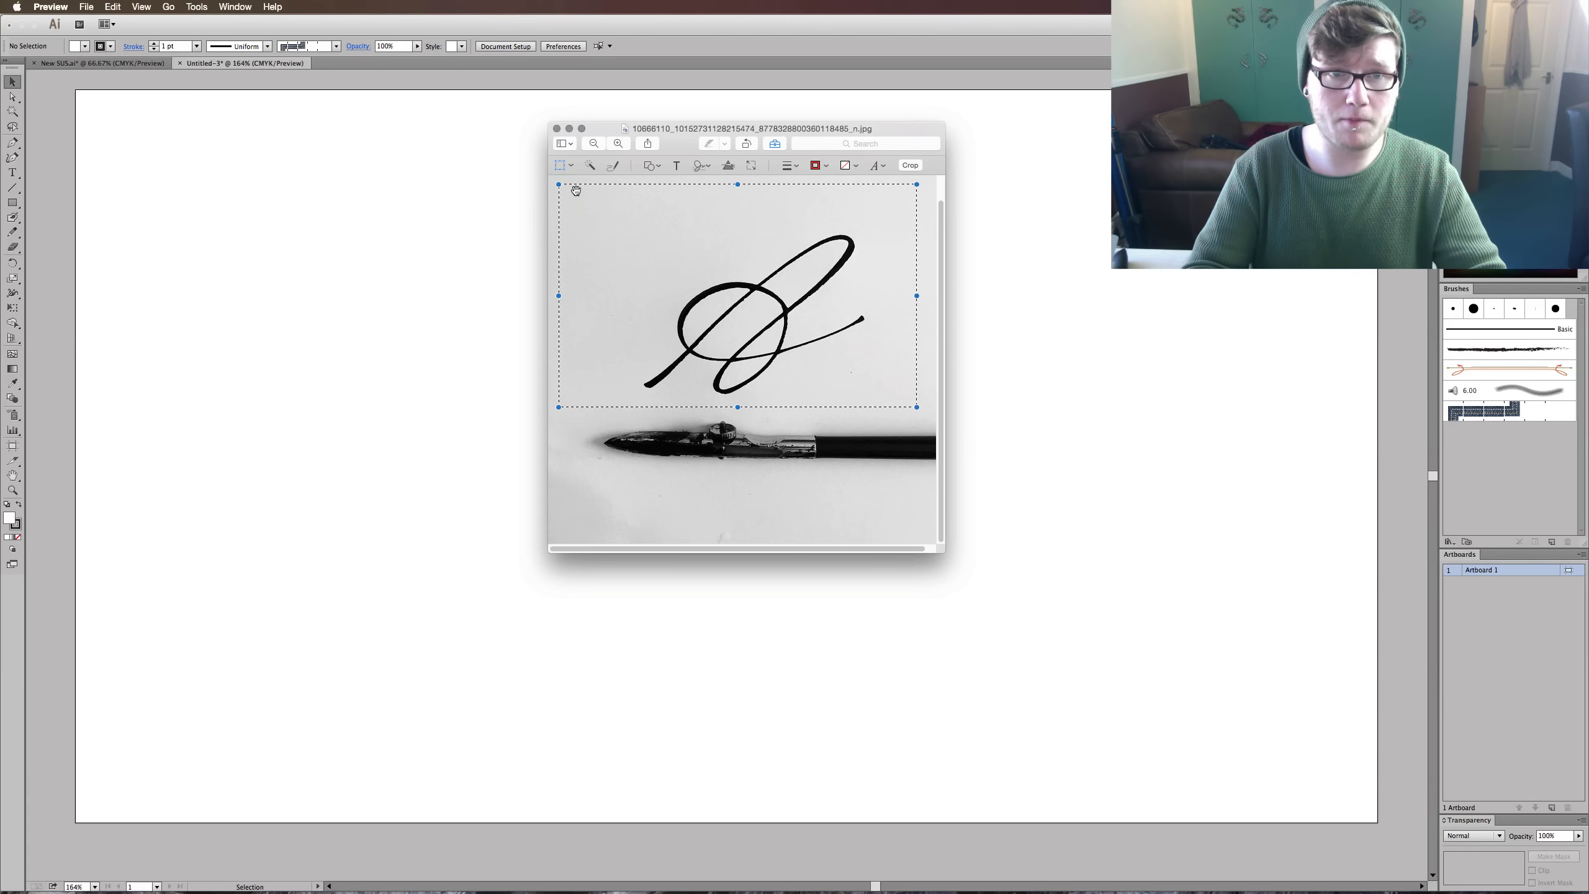
{"action": "left_click", "coordinate": [911, 165]}
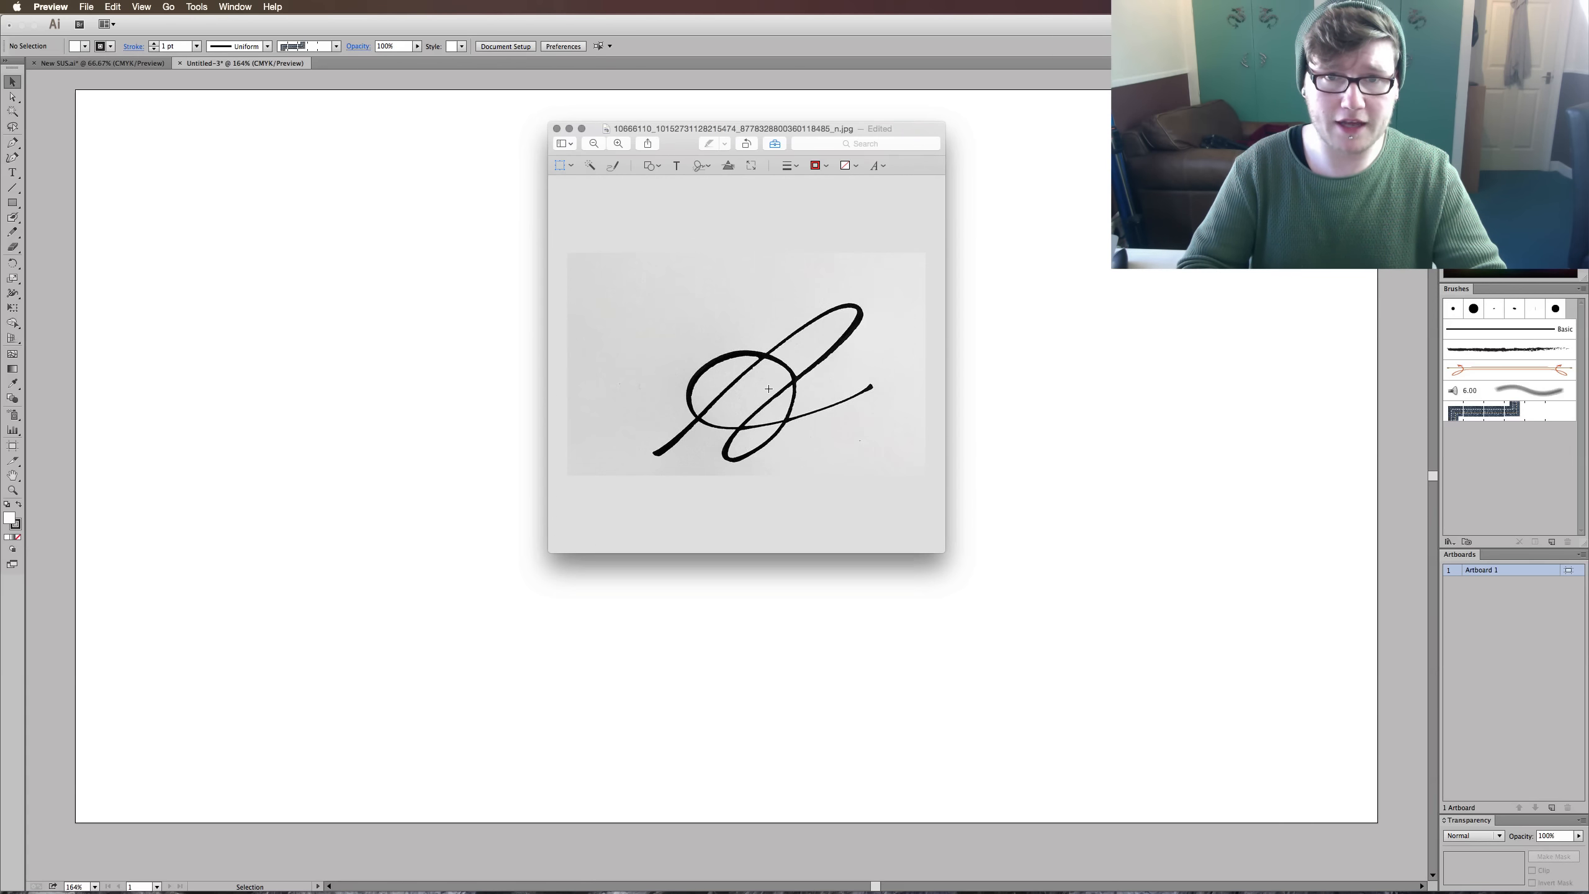
{"action": "left_click_drag", "start_coordinate": [882, 134], "coordinate": [882, 114]}
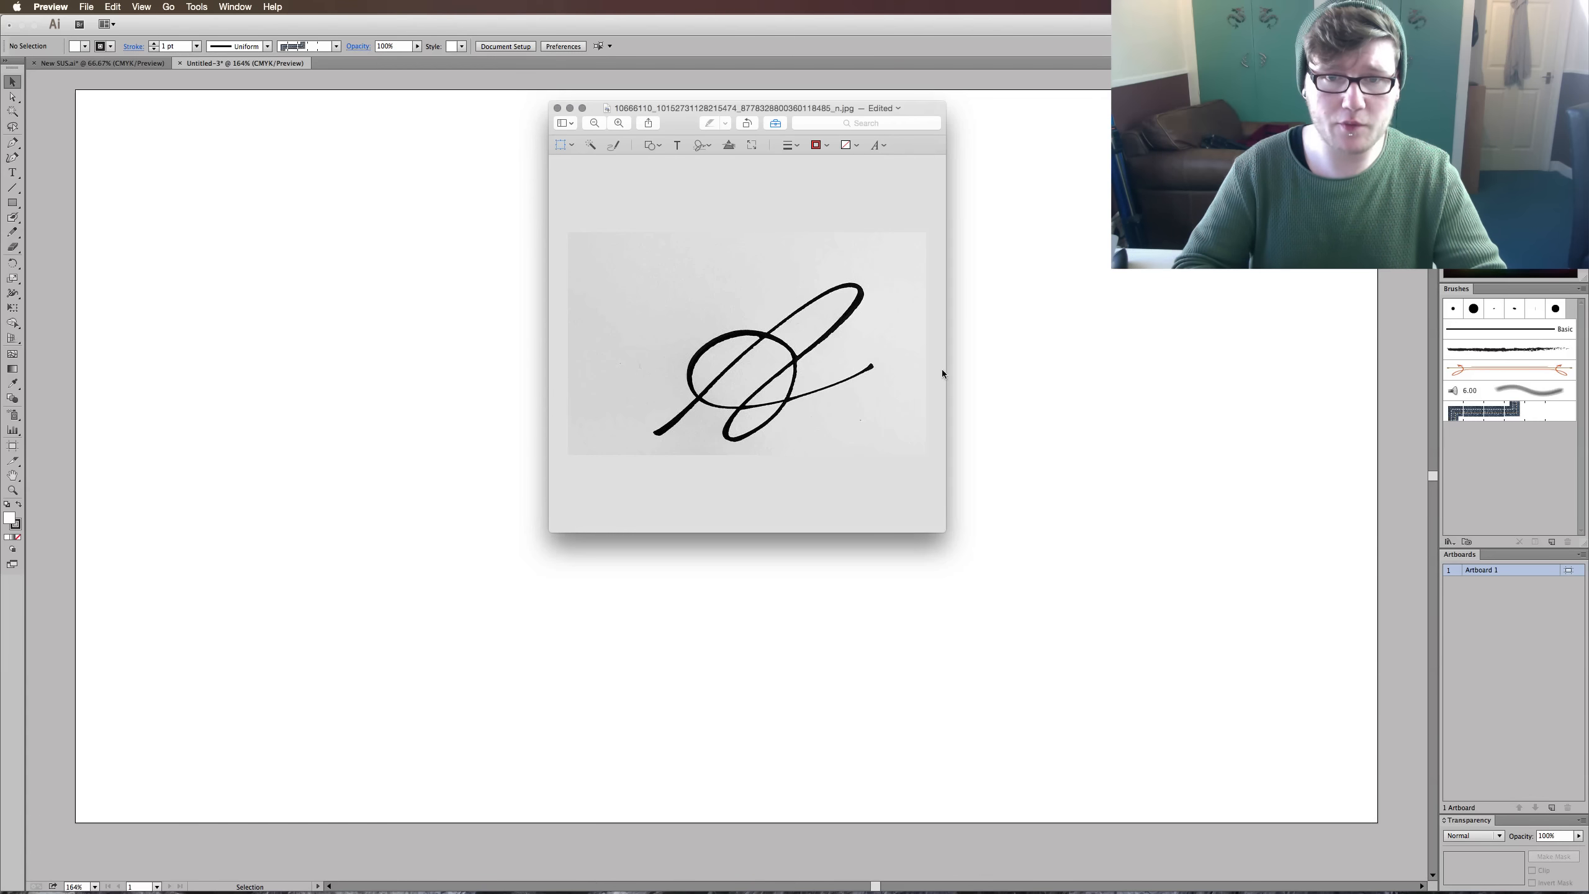
{"action": "left_click", "coordinate": [776, 400]}
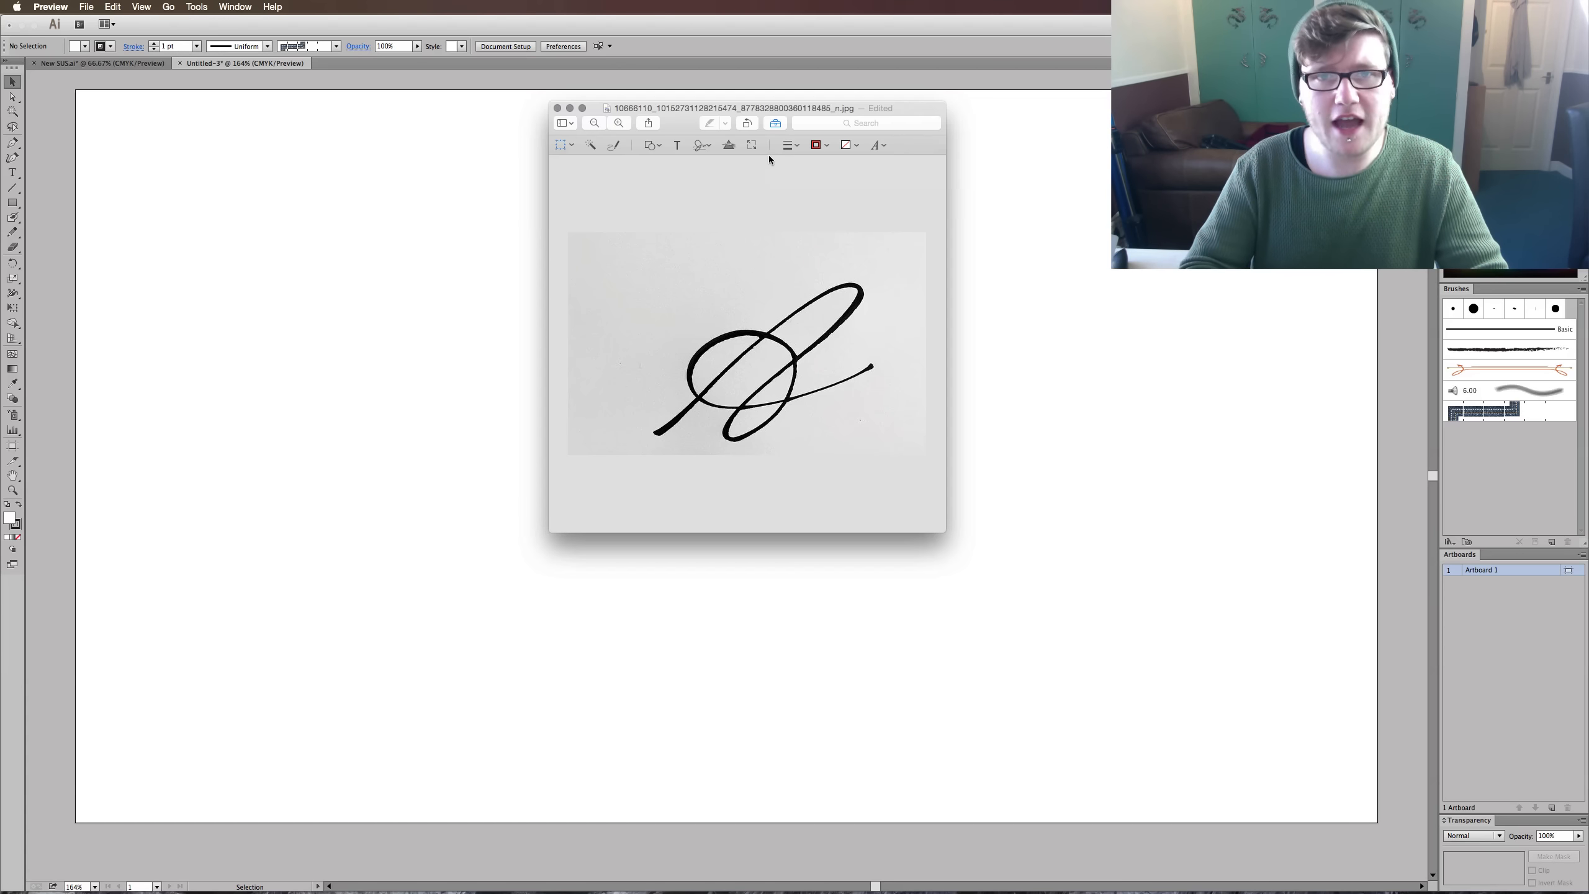
{"action": "left_click_drag", "start_coordinate": [765, 110], "coordinate": [772, 89]}
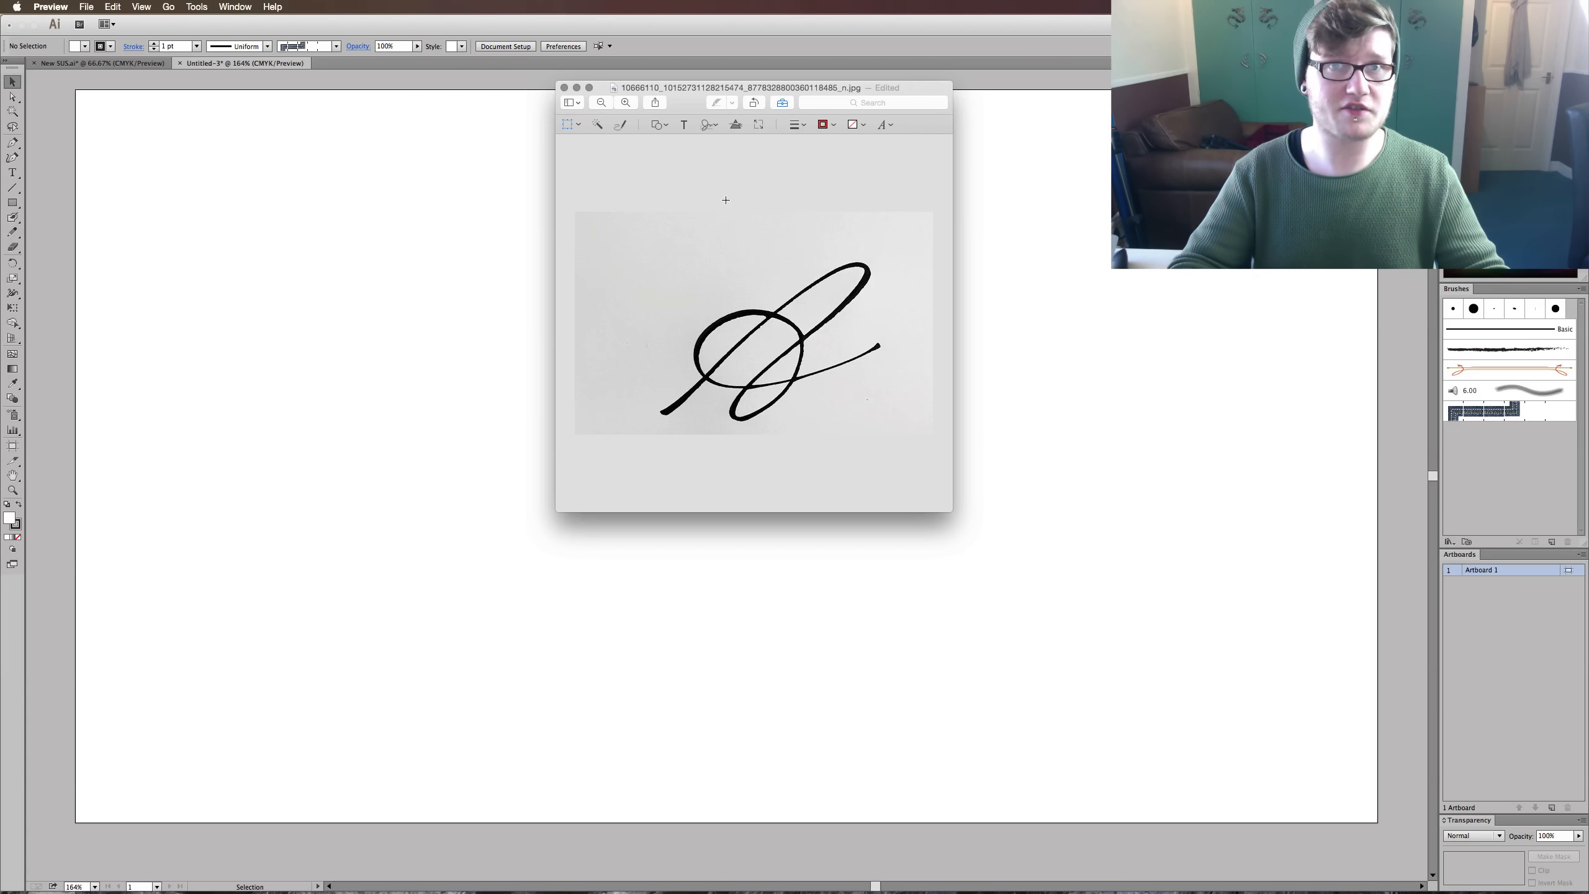
- Adjust the cropped photo's colour by pulling in the white level and raising the exposure until the paper is pure white
{"action": "left_click", "coordinate": [737, 125]}
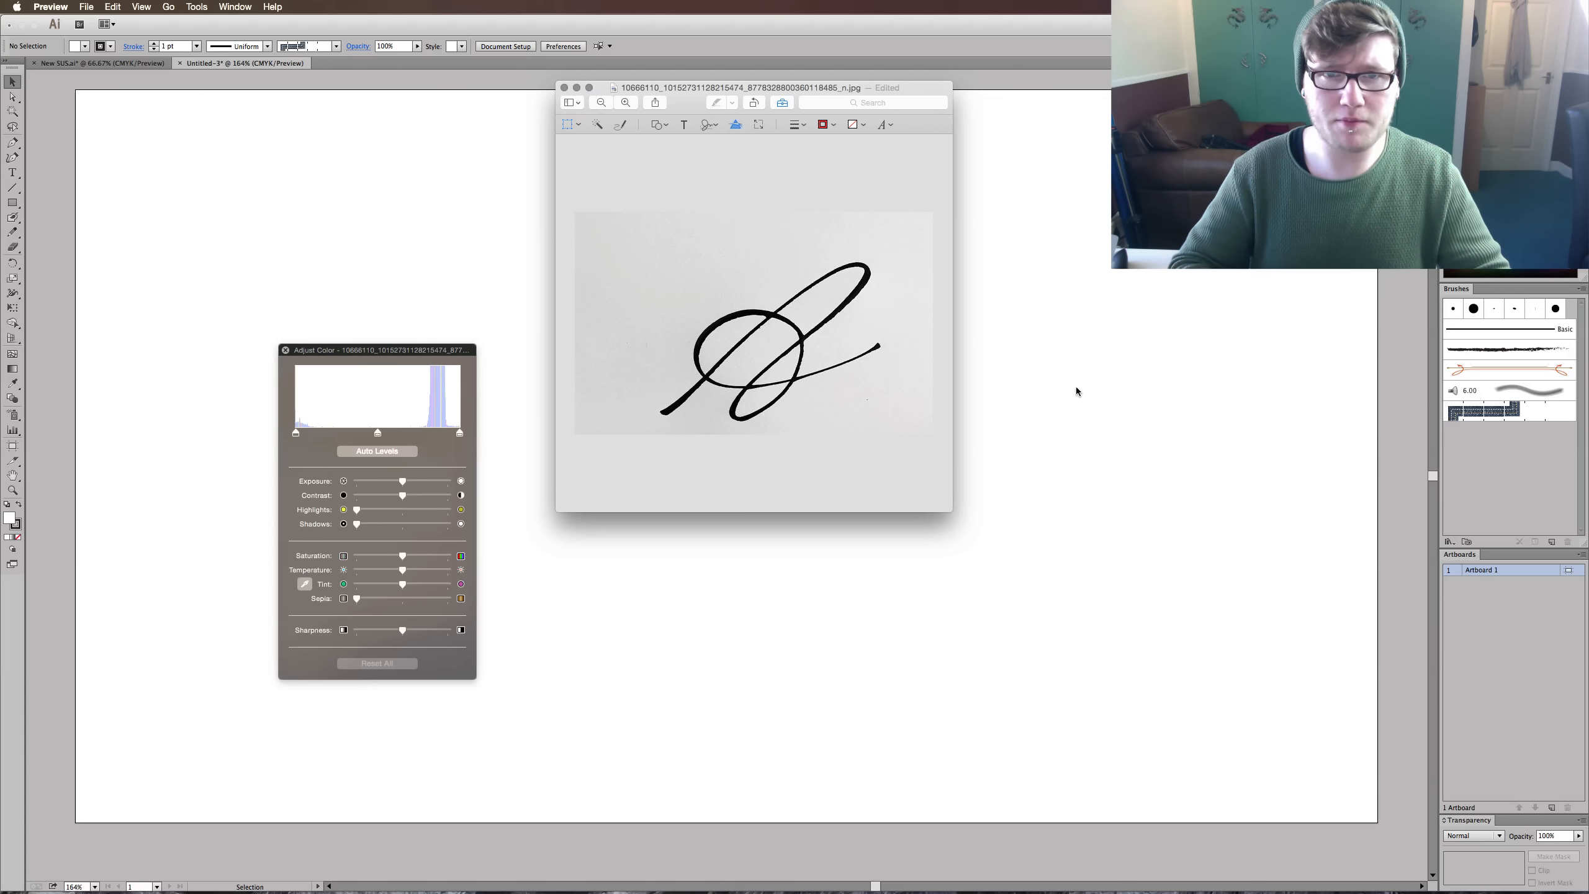
{"action": "left_click_drag", "start_coordinate": [439, 365], "coordinate": [400, 150]}
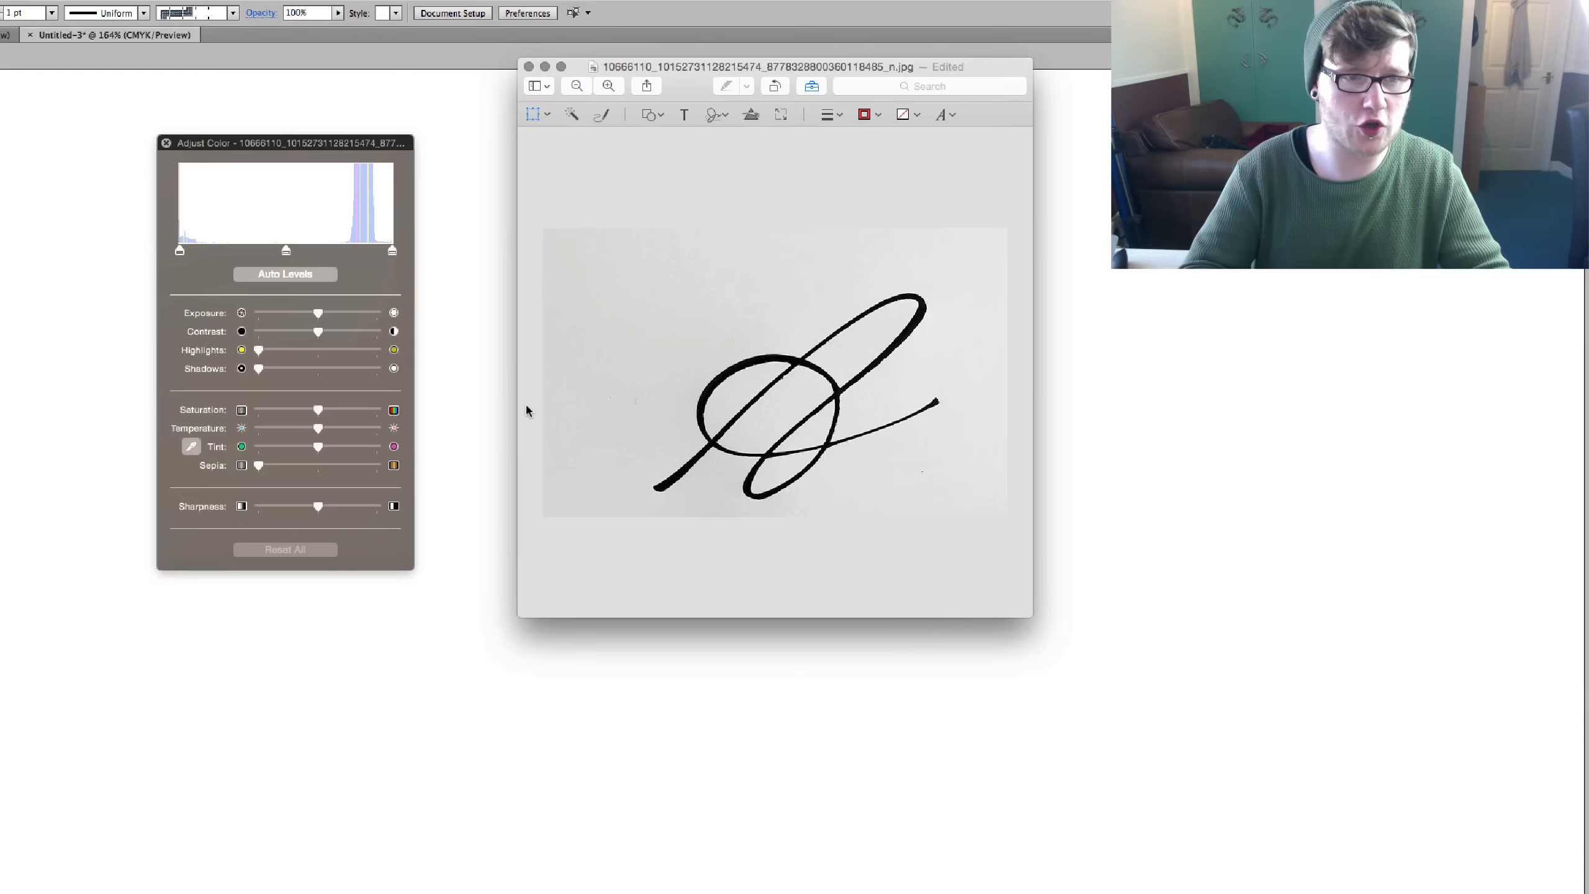
{"action": "left_click", "coordinate": [250, 299]}
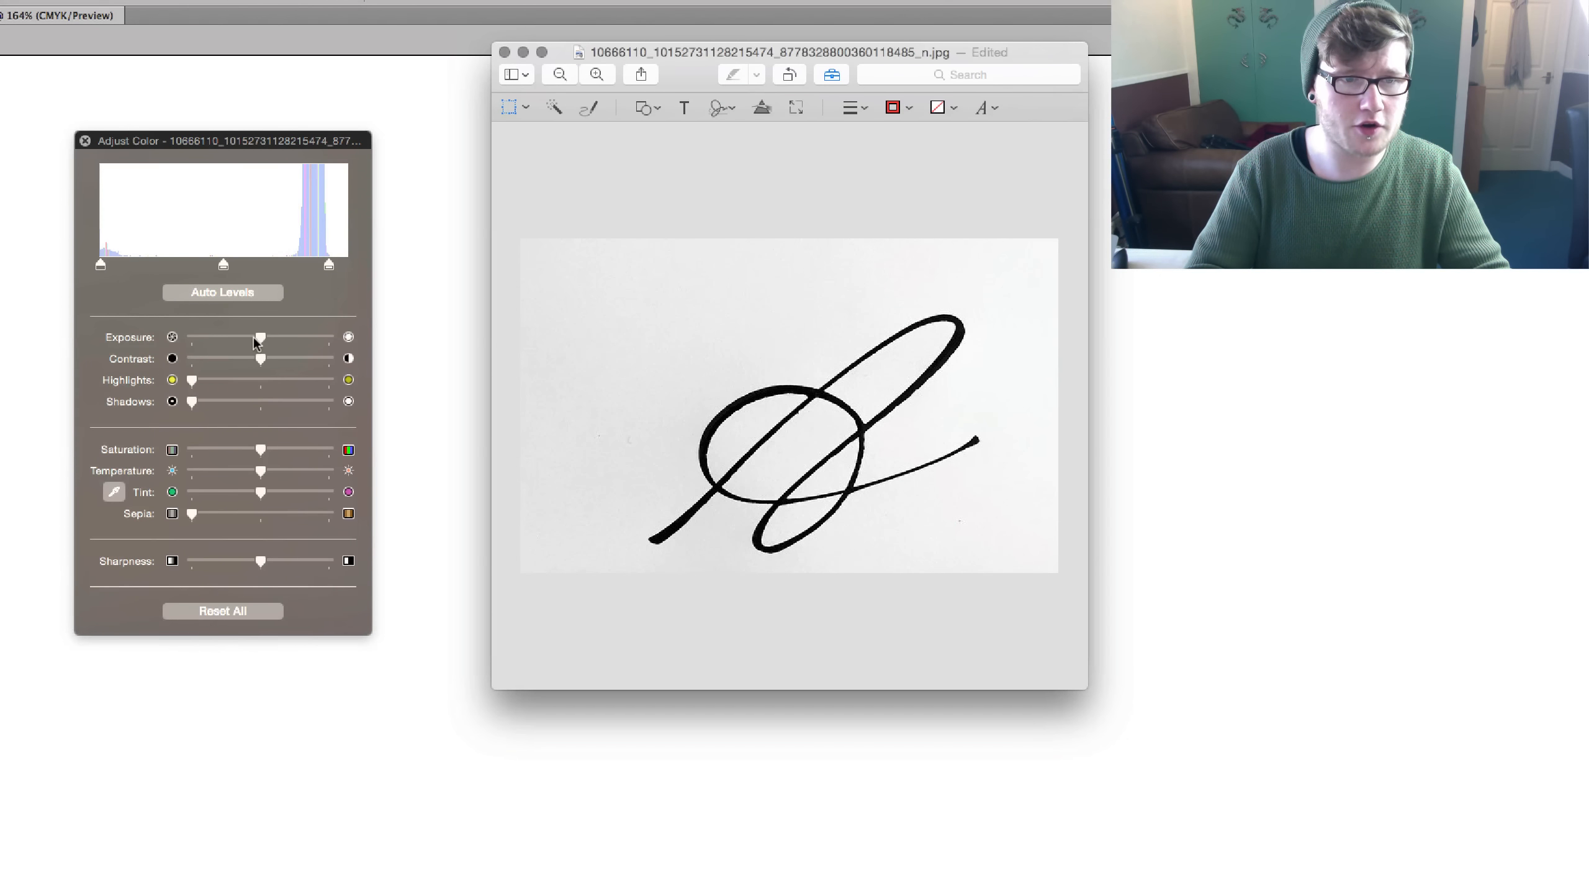
{"action": "left_click_drag", "start_coordinate": [260, 339], "coordinate": [301, 342]}
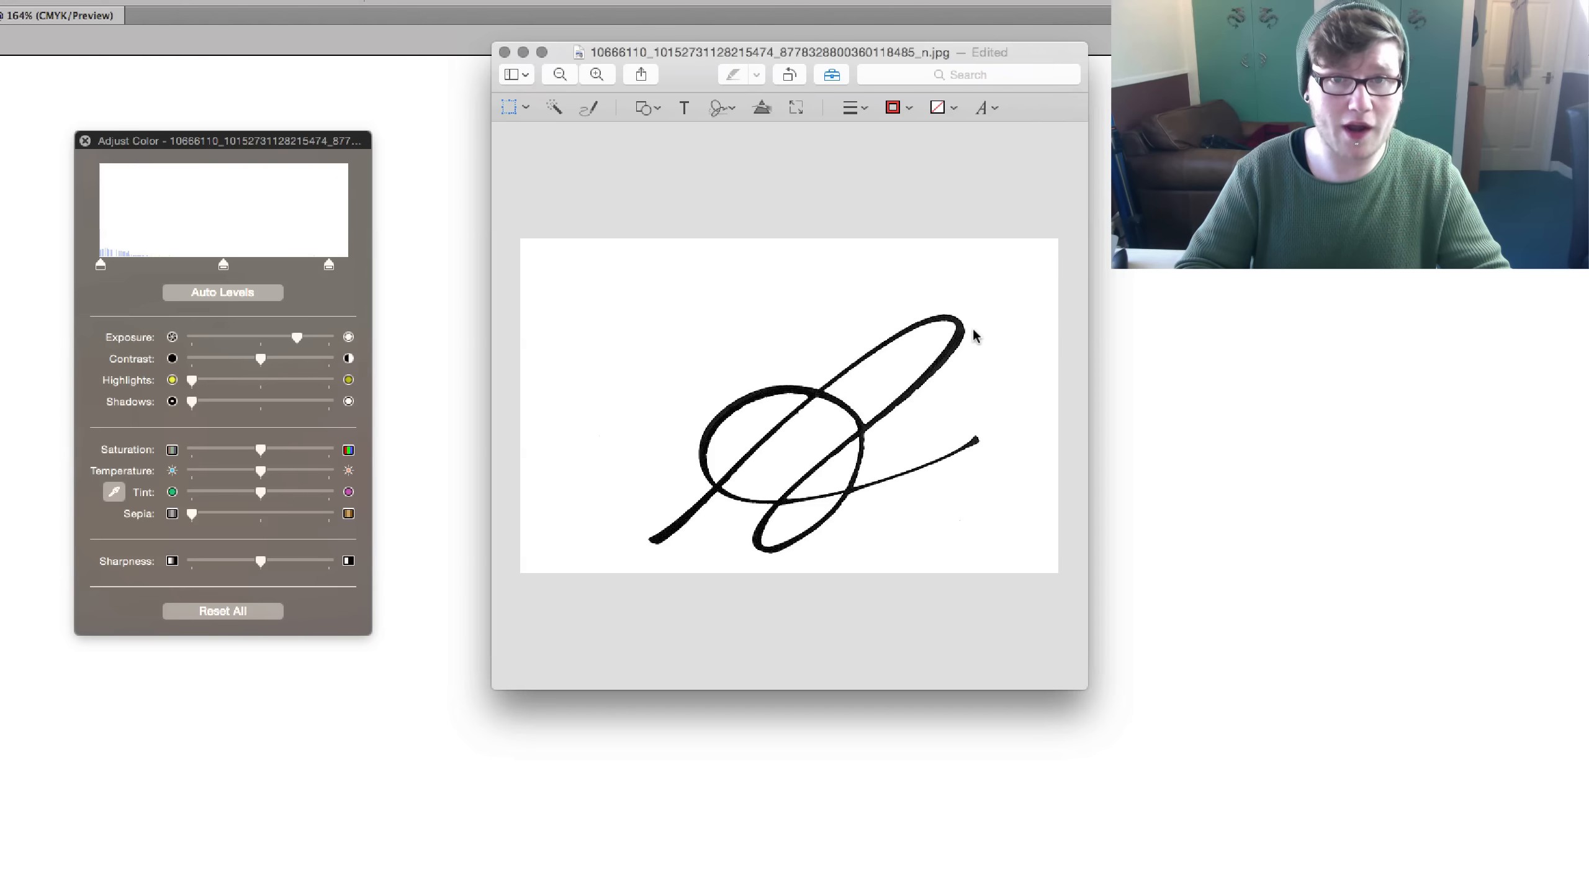
{"action": "left_click", "coordinate": [85, 141]}
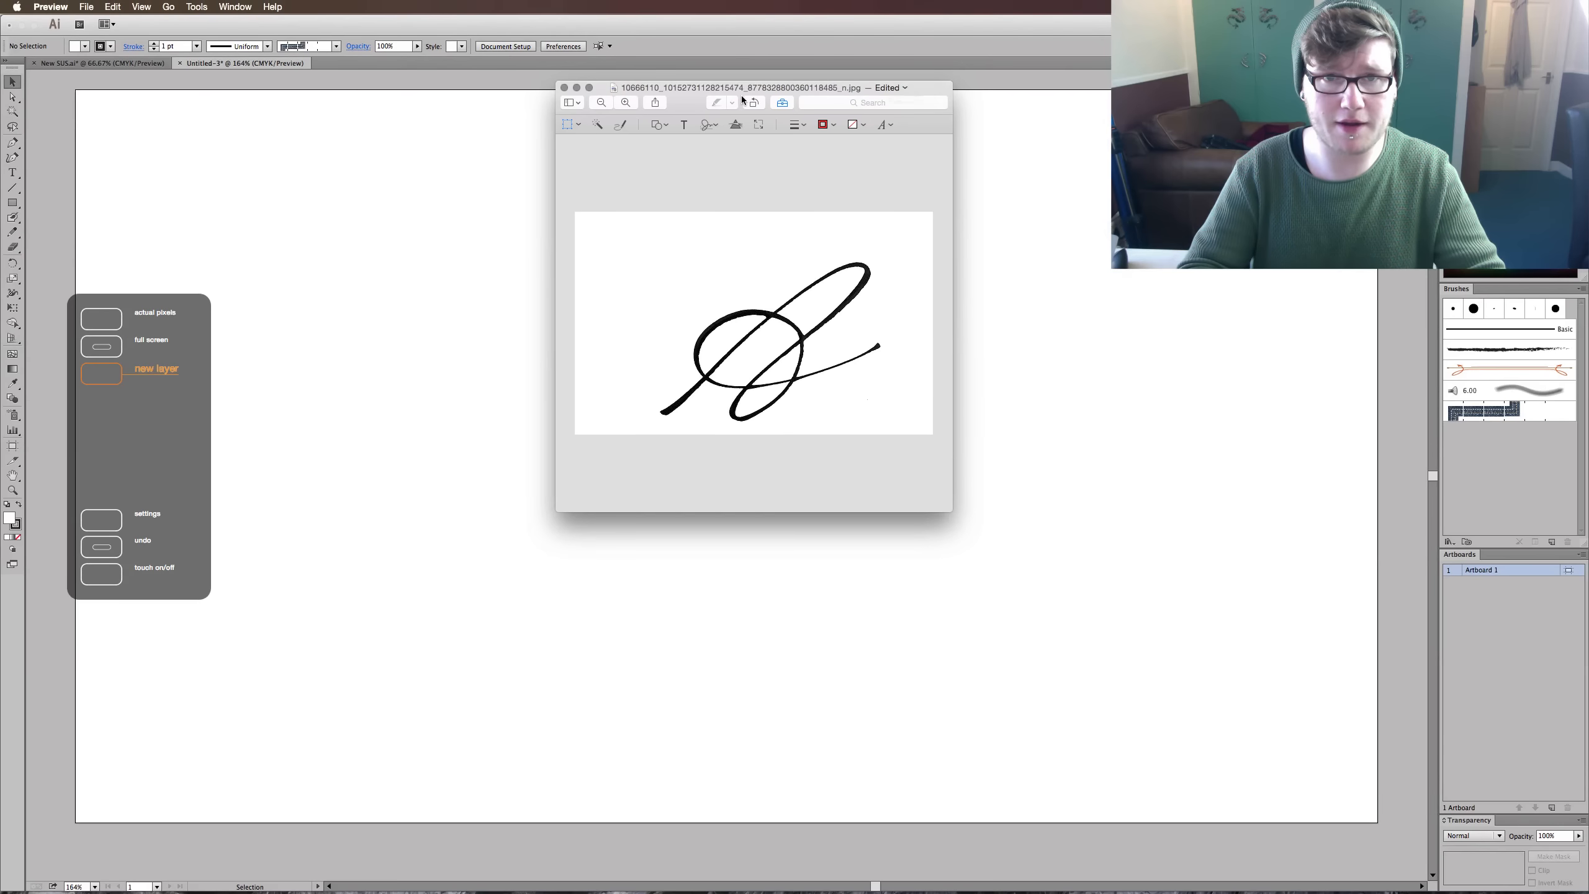
- Save the edited image and quit Preview to return to Illustrator
{"action": "left_click", "coordinate": [780, 52]}
{"action": "left_click", "coordinate": [788, 155]}
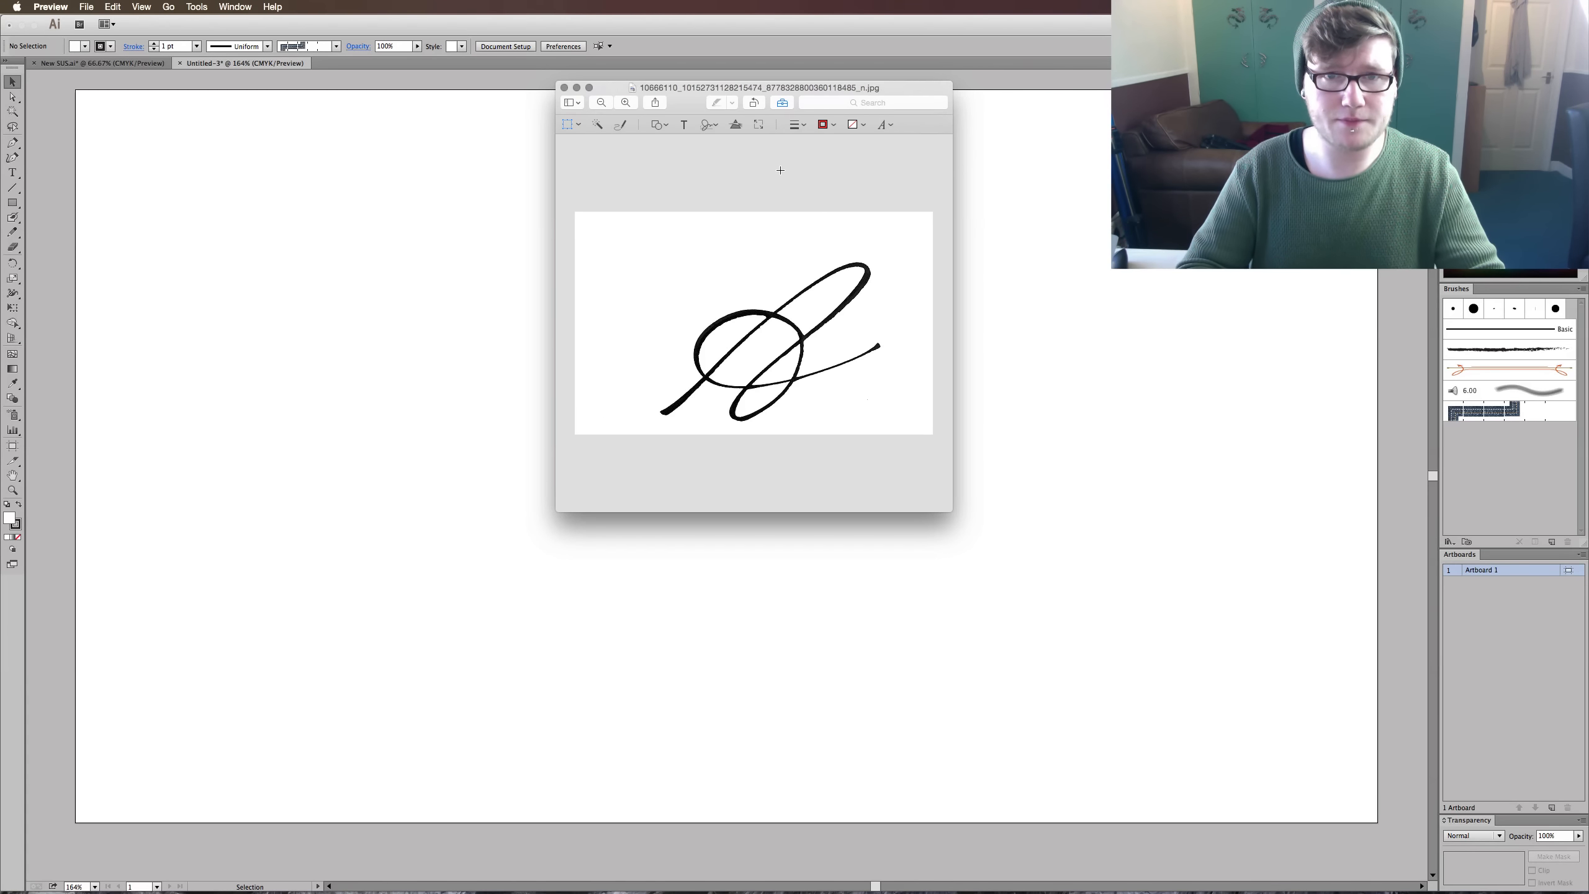
{"action": "key", "text": "super+q"}
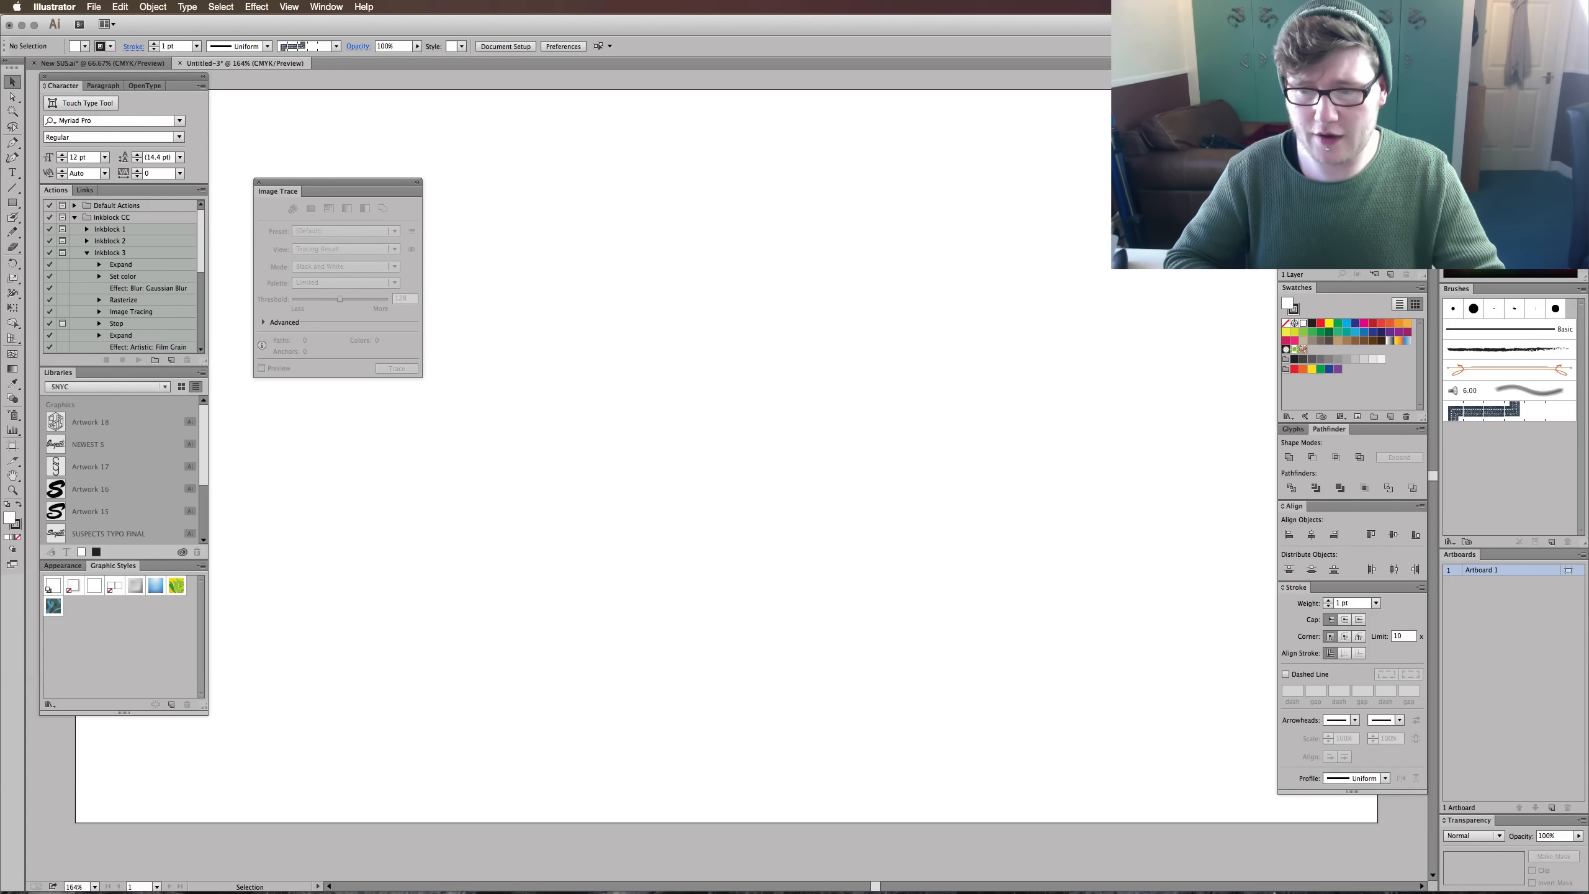
- Place the cropped lettering image from Downloads in the middle of the artboard and select it
{"action": "mouse_move", "coordinate": [1283, 891]}
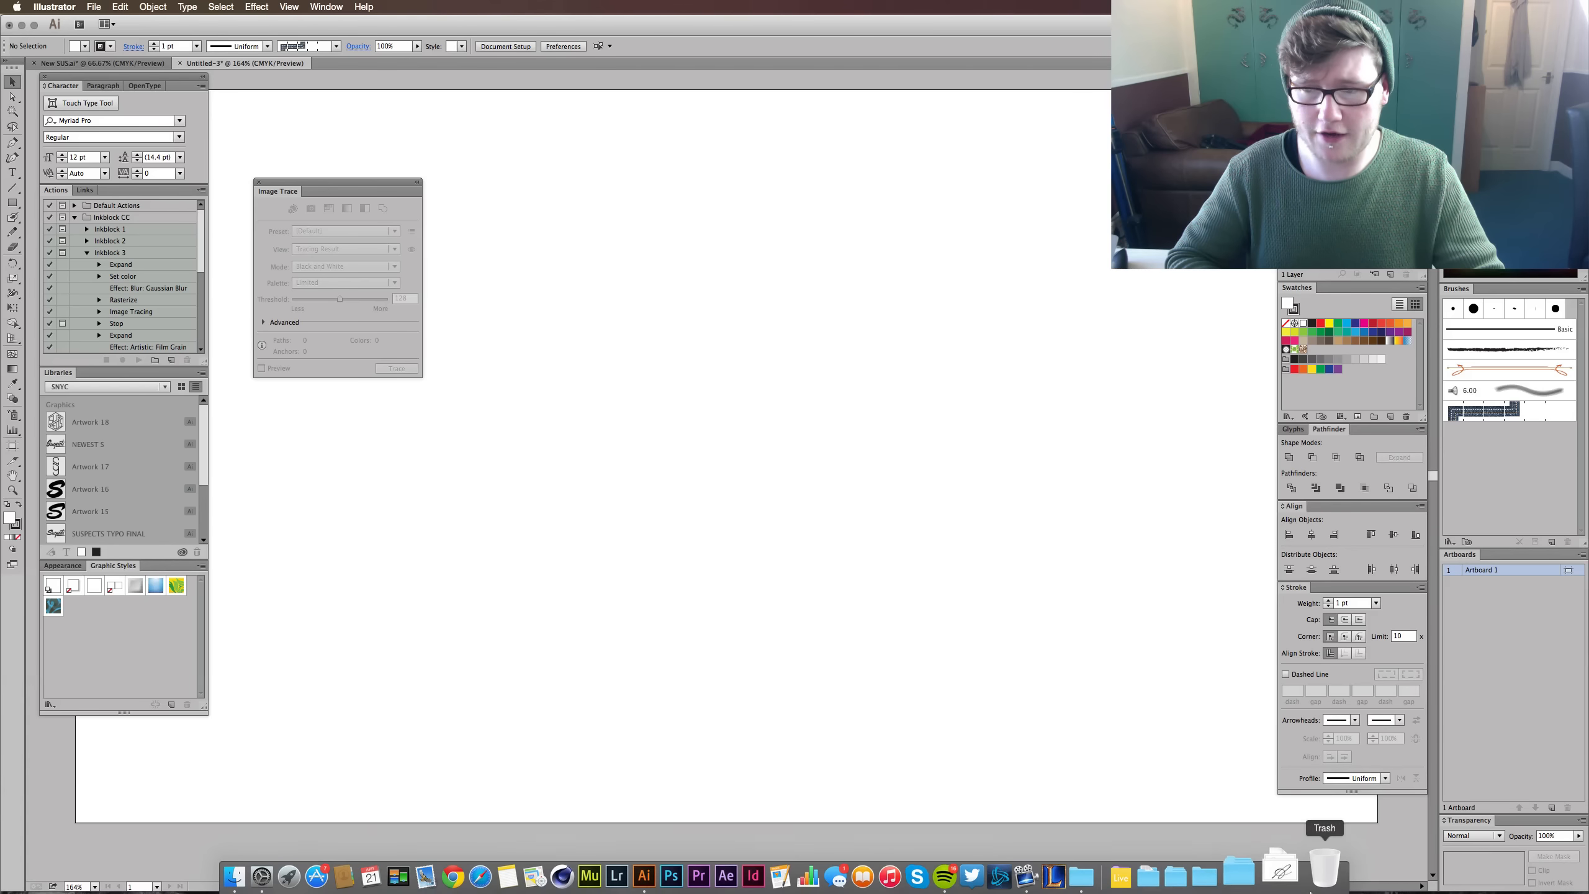
{"action": "left_click", "coordinate": [1290, 884]}
{"action": "mouse_move", "coordinate": [1095, 473]}
{"action": "left_mouse_down"}
{"action": "mouse_move", "coordinate": [1050, 341]}
{"action": "mouse_move", "coordinate": [786, 400]}
{"action": "mouse_move", "coordinate": [848, 408]}
{"action": "left_mouse_up"}
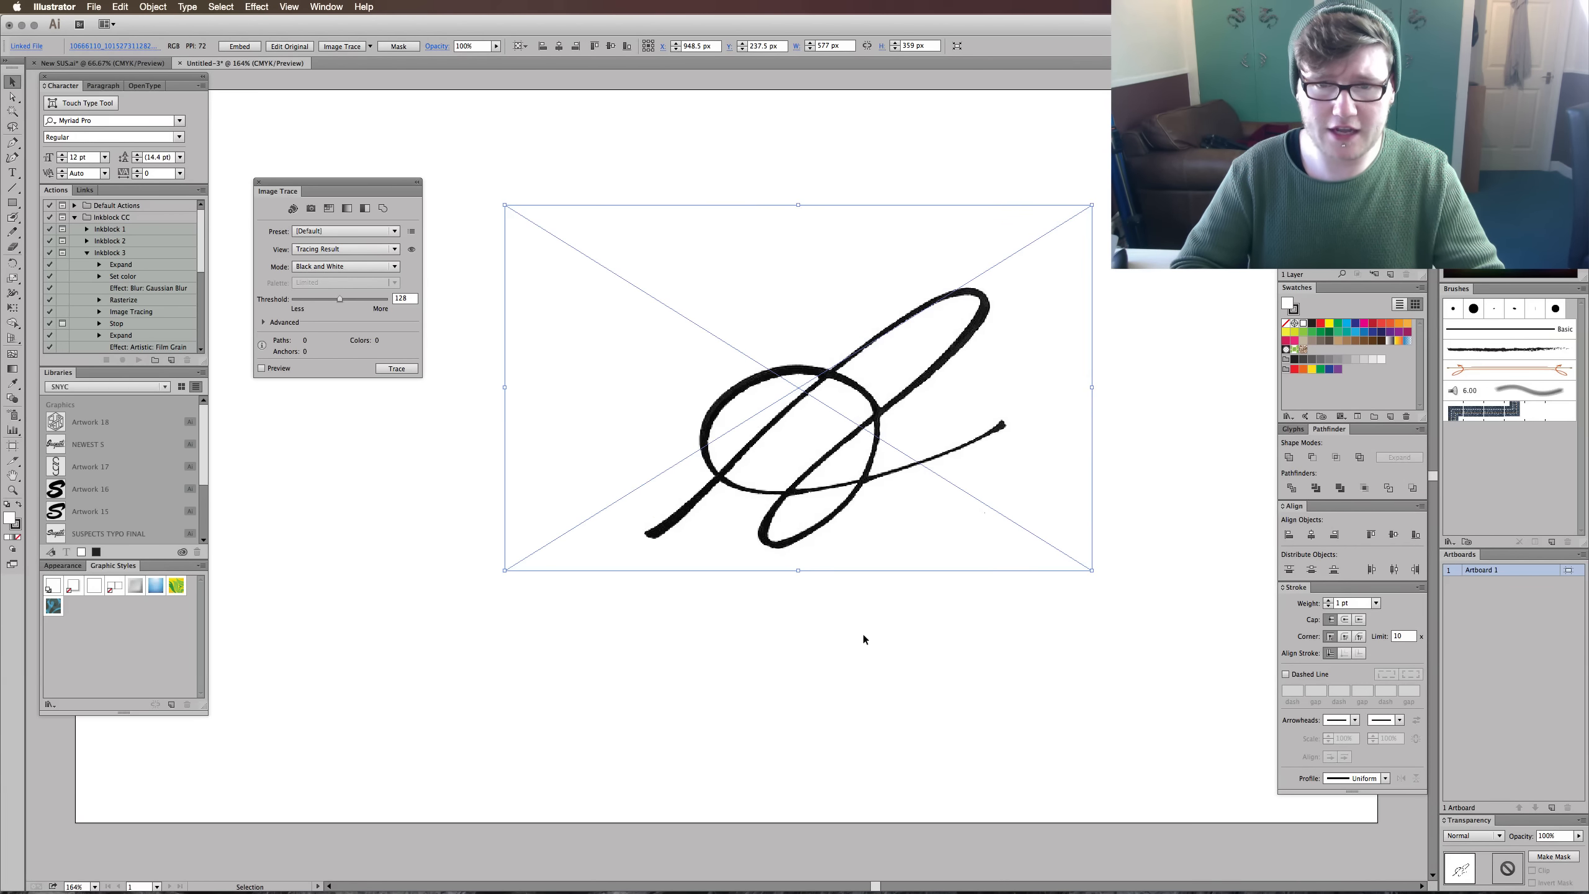
{"action": "left_click", "coordinate": [861, 761]}
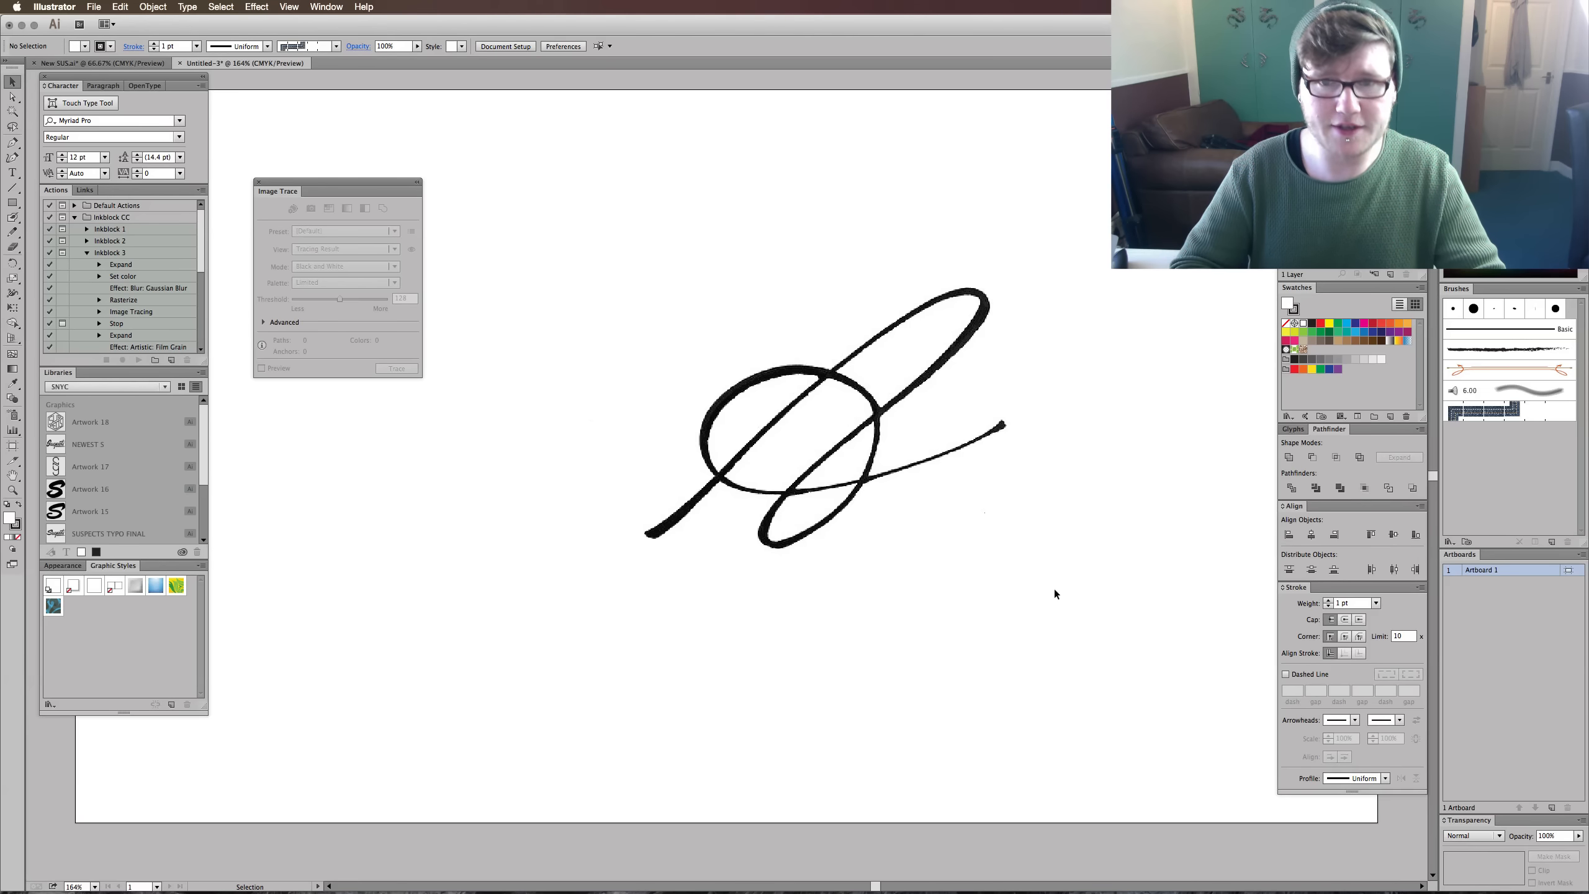
{"action": "mouse_move", "coordinate": [1065, 672]}
{"action": "left_mouse_down"}
{"action": "mouse_move", "coordinate": [757, 439]}
{"action": "mouse_move", "coordinate": [759, 495]}
{"action": "left_mouse_up"}
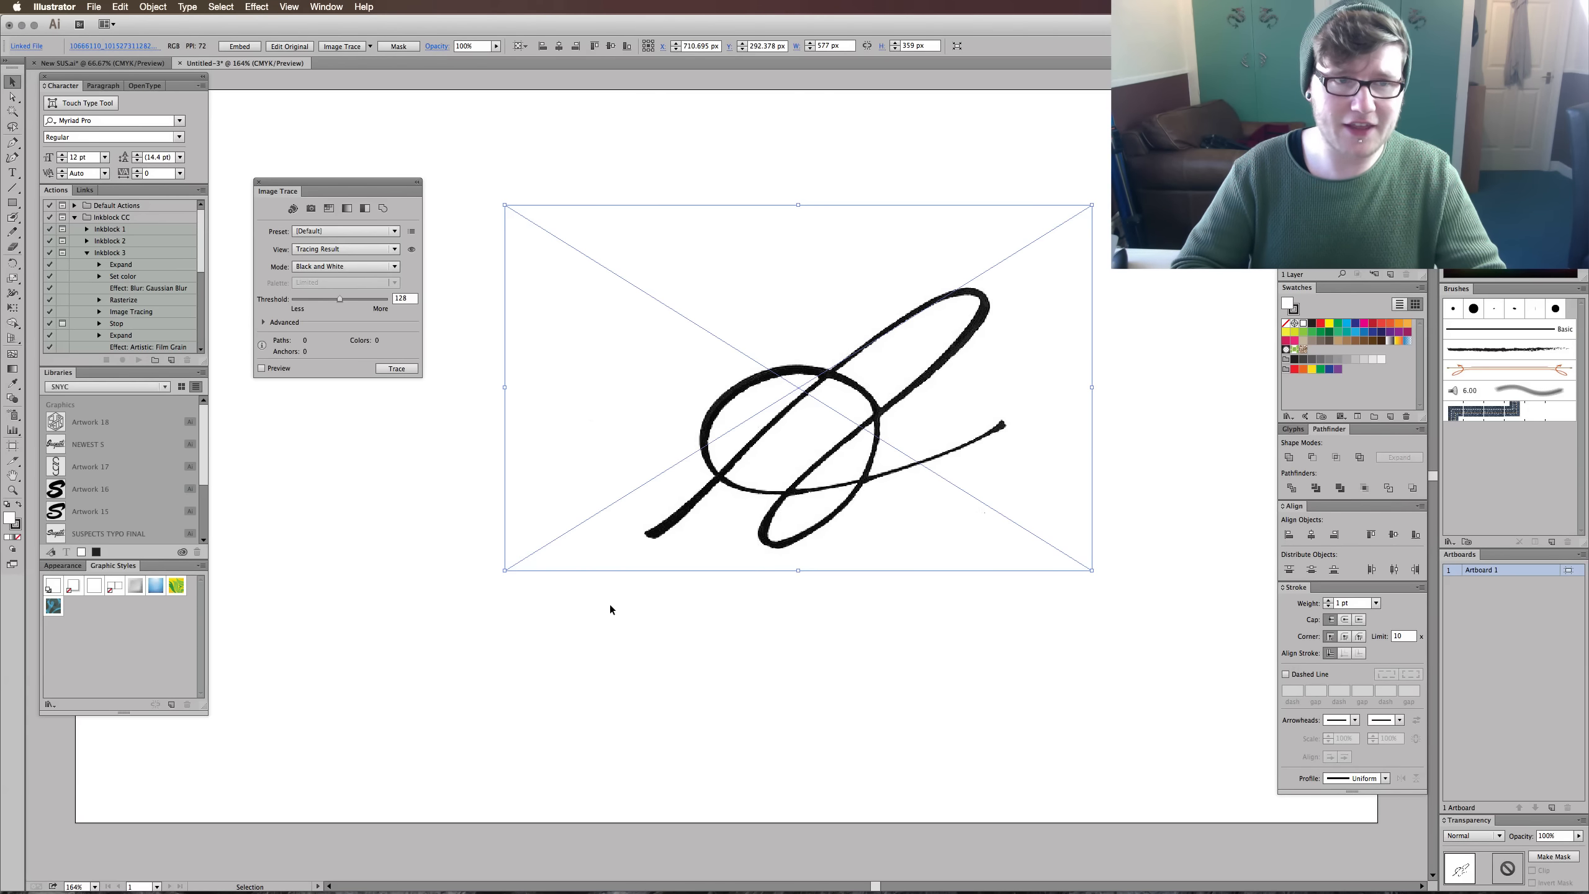
- Trace the lettering image with the RULING PEN preset and expand the advanced tracing options
{"action": "left_click", "coordinate": [373, 368]}
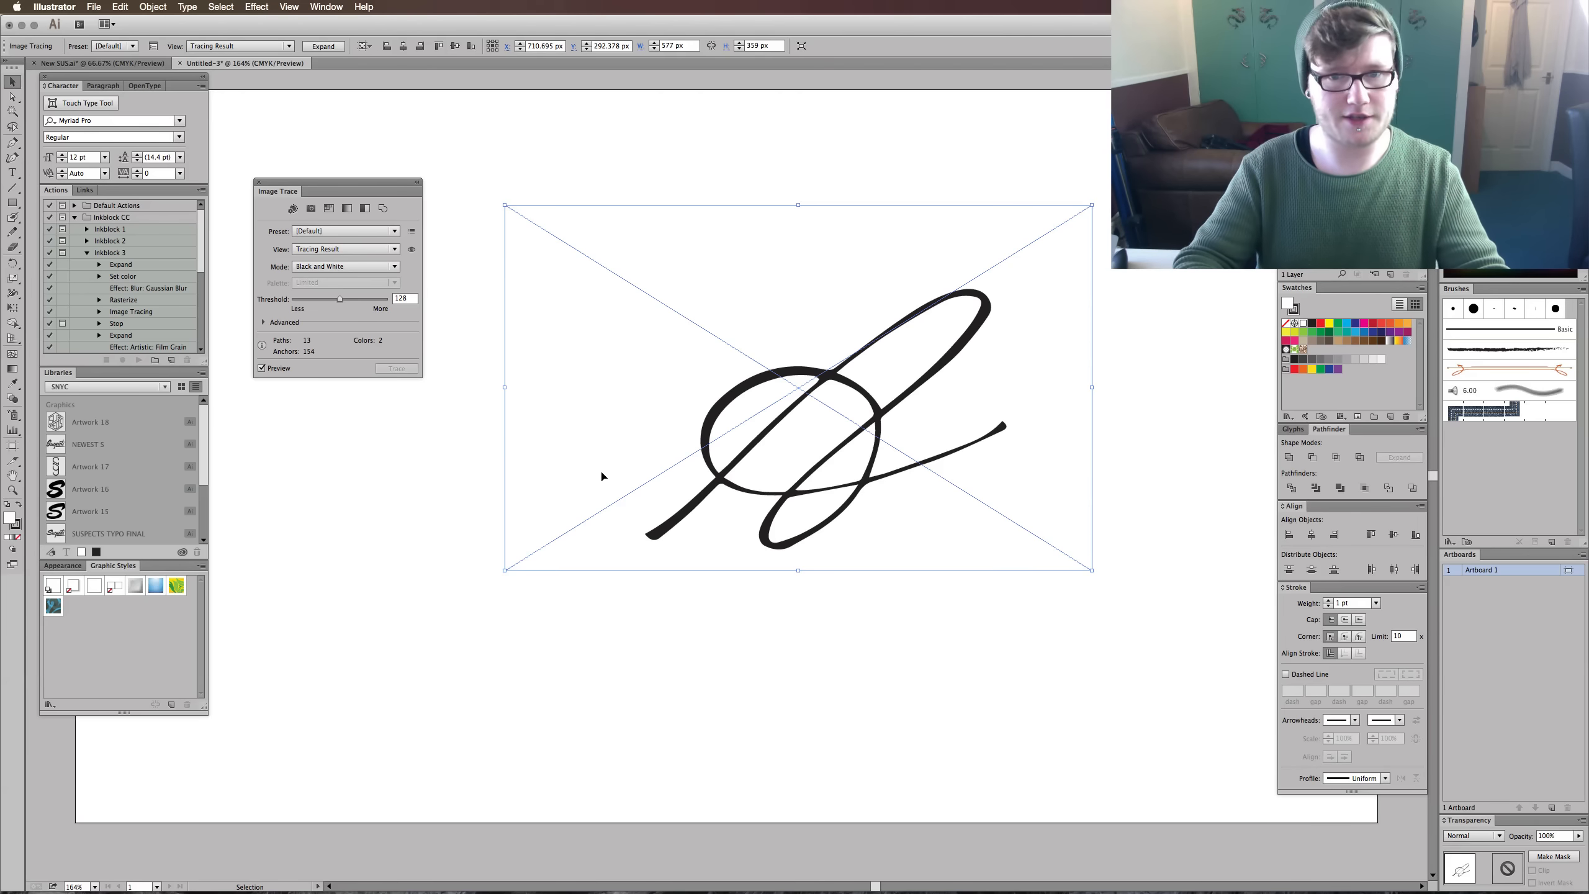
{"action": "left_click", "coordinate": [370, 231]}
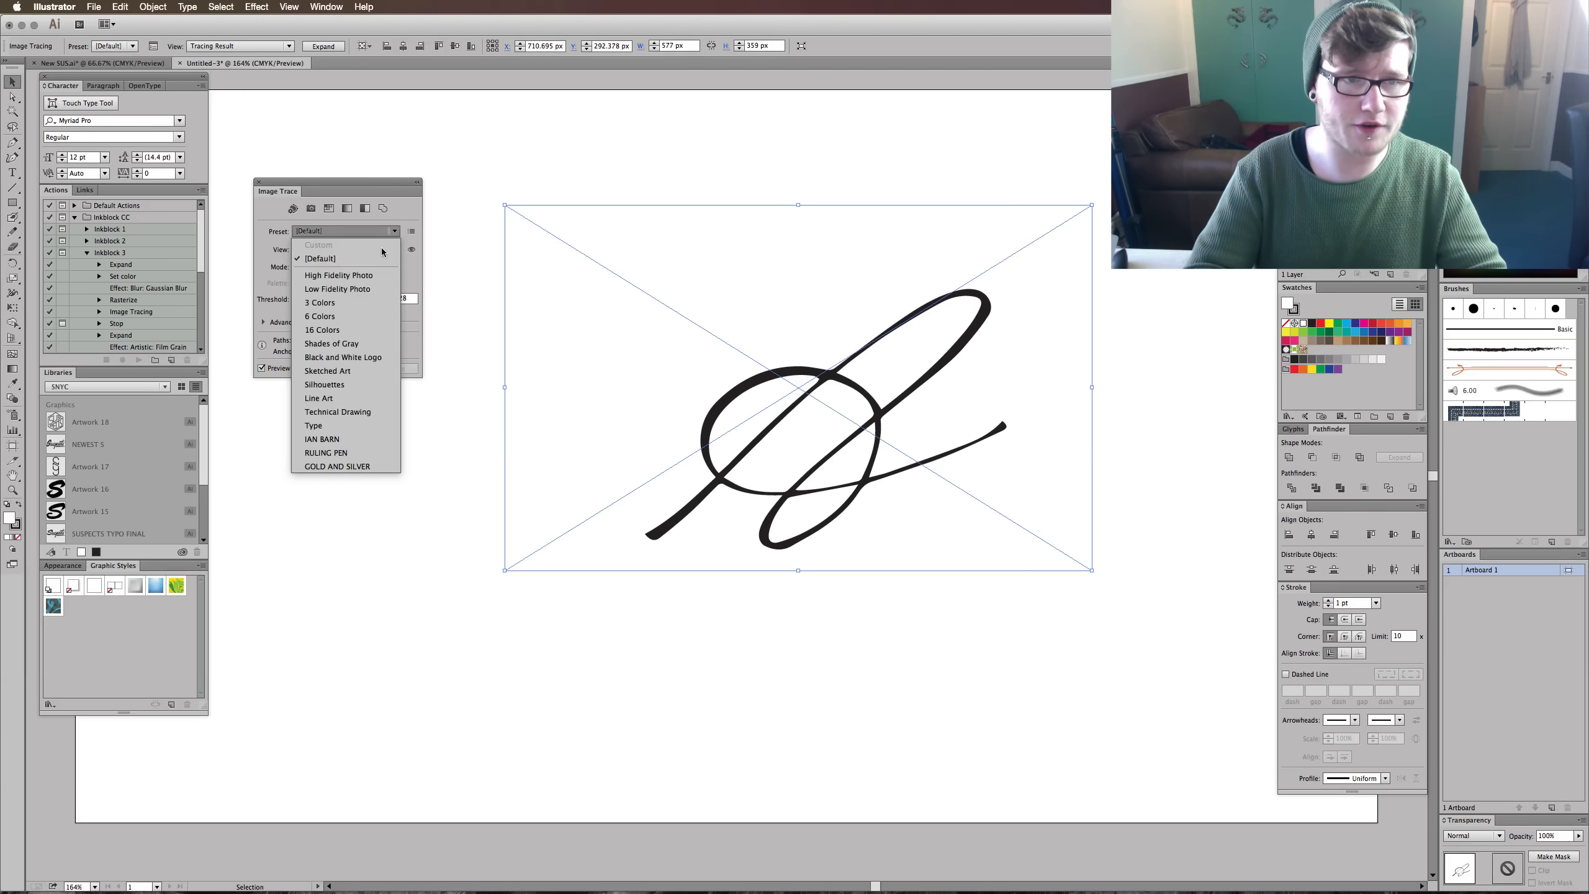
{"action": "left_click", "coordinate": [375, 452]}
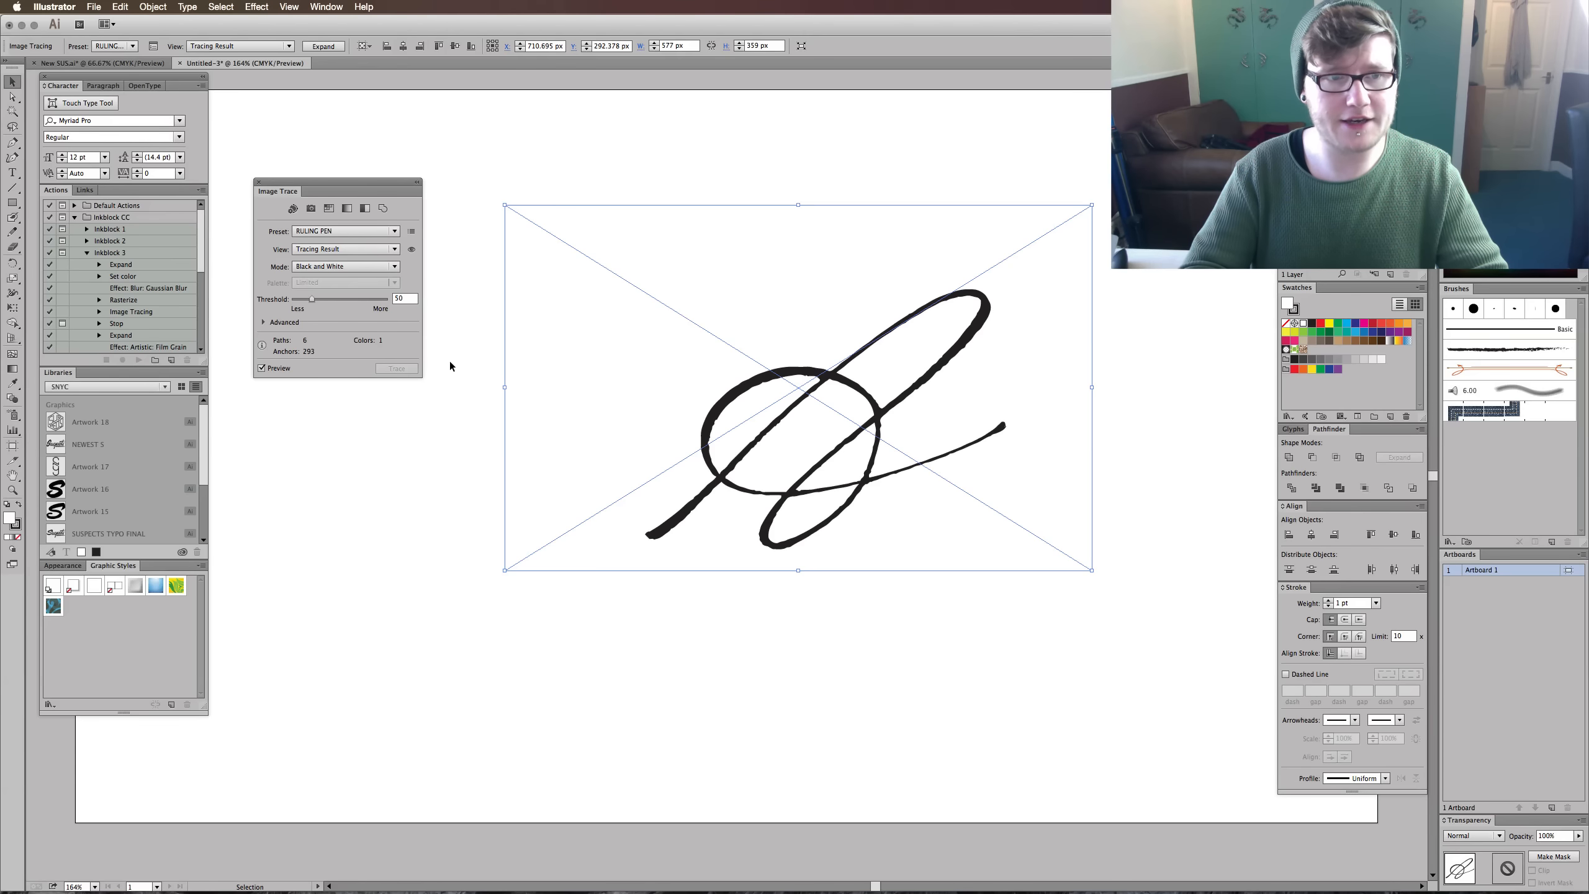
{"action": "left_click", "coordinate": [264, 322]}
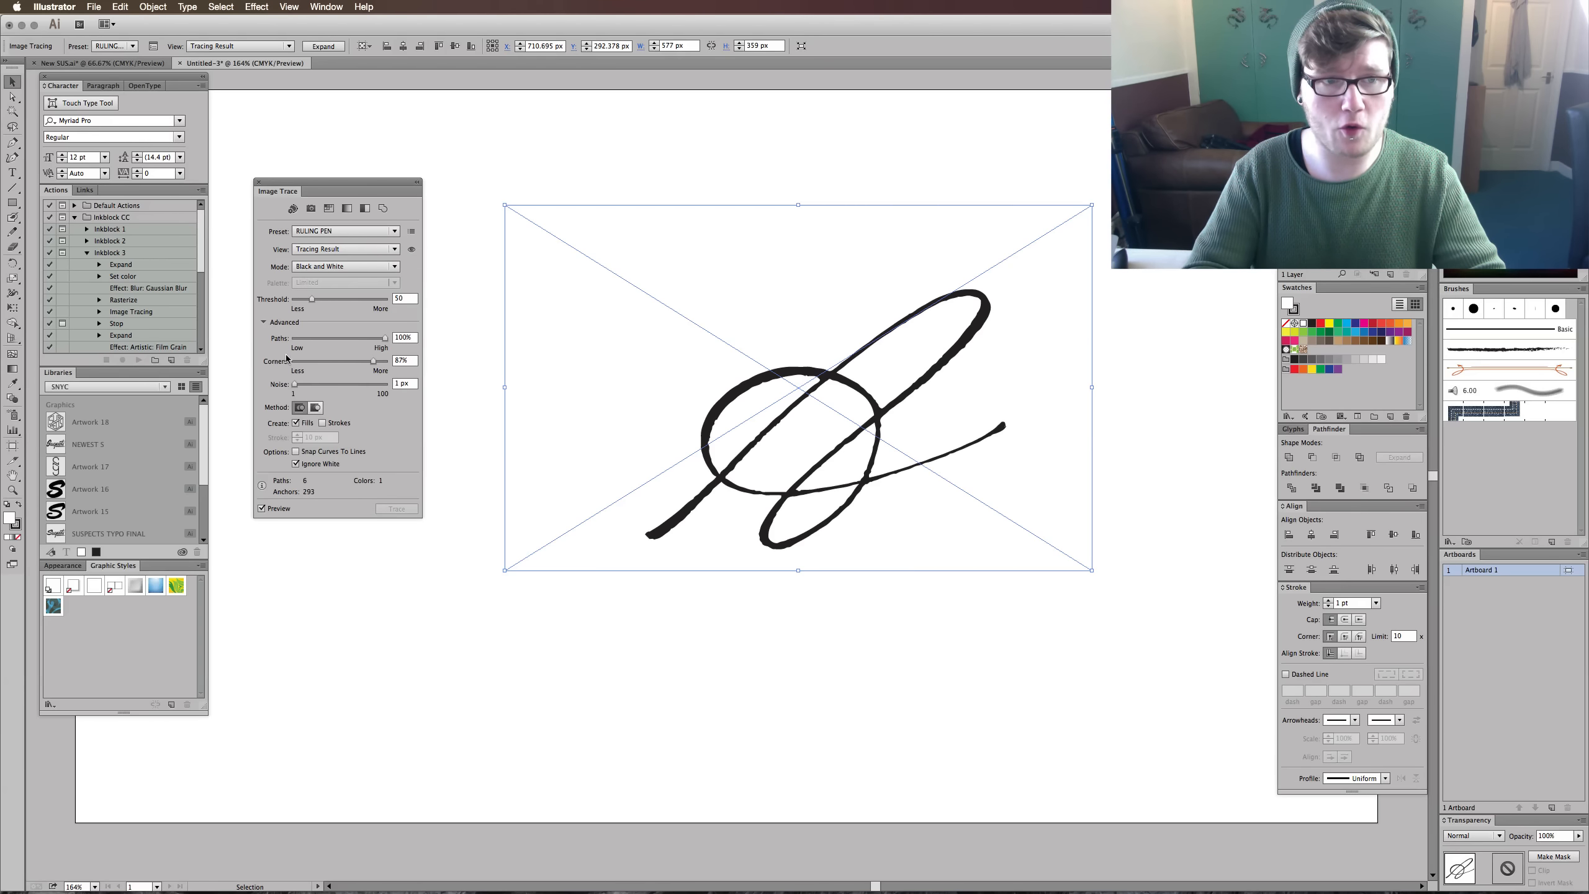
- Move the Image Trace settings slightly higher beside the lettering and show the advanced tracing options again
{"action": "left_click", "coordinate": [263, 322]}
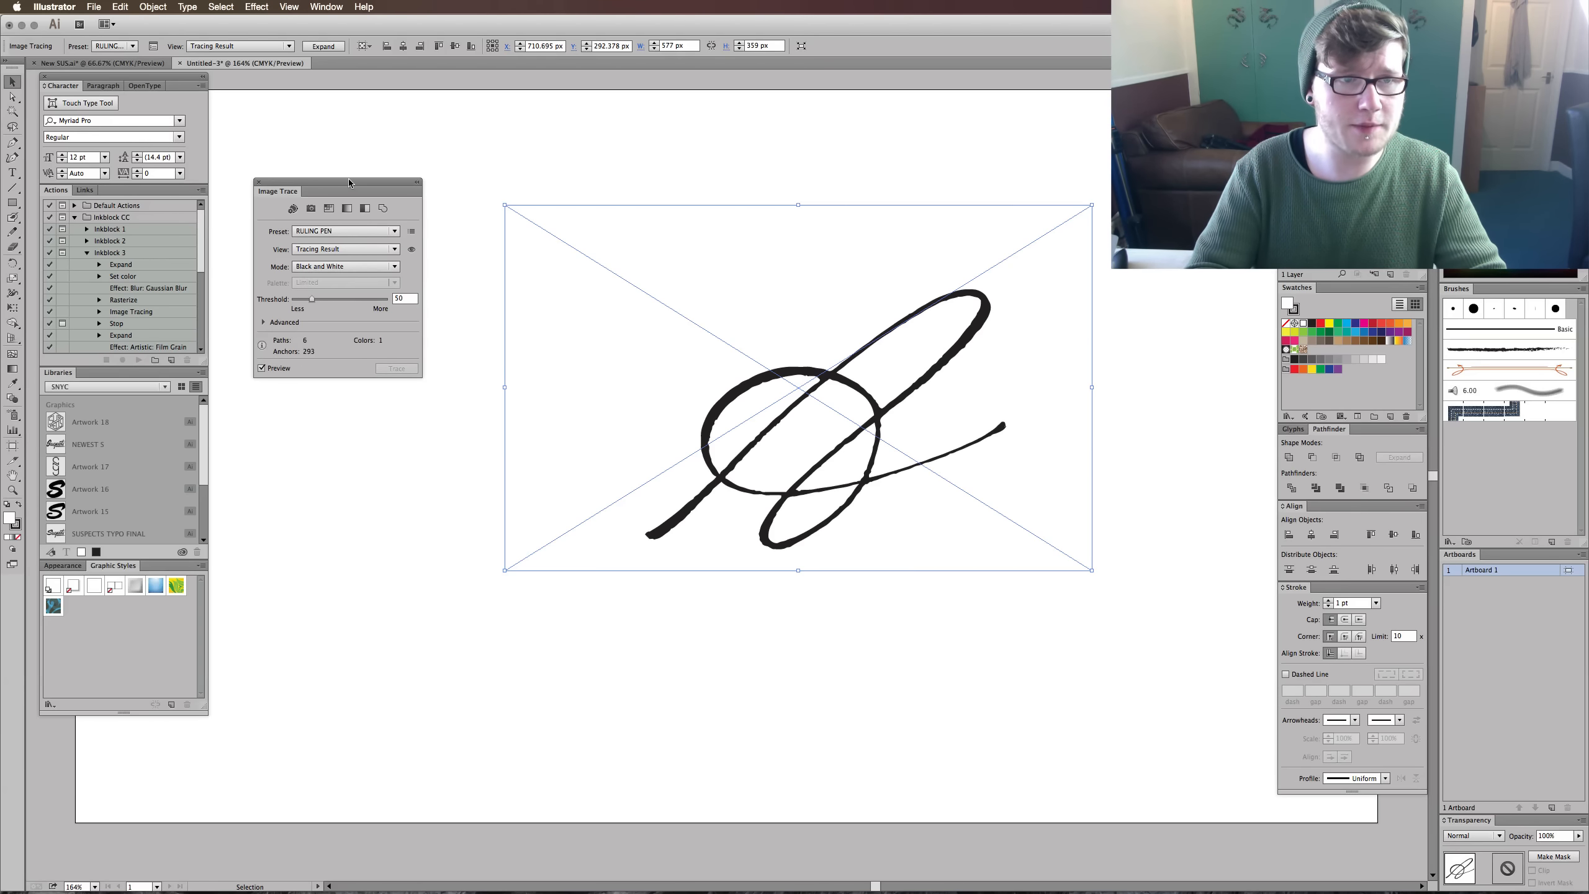
{"action": "left_click_drag", "start_coordinate": [349, 181], "coordinate": [356, 160]}
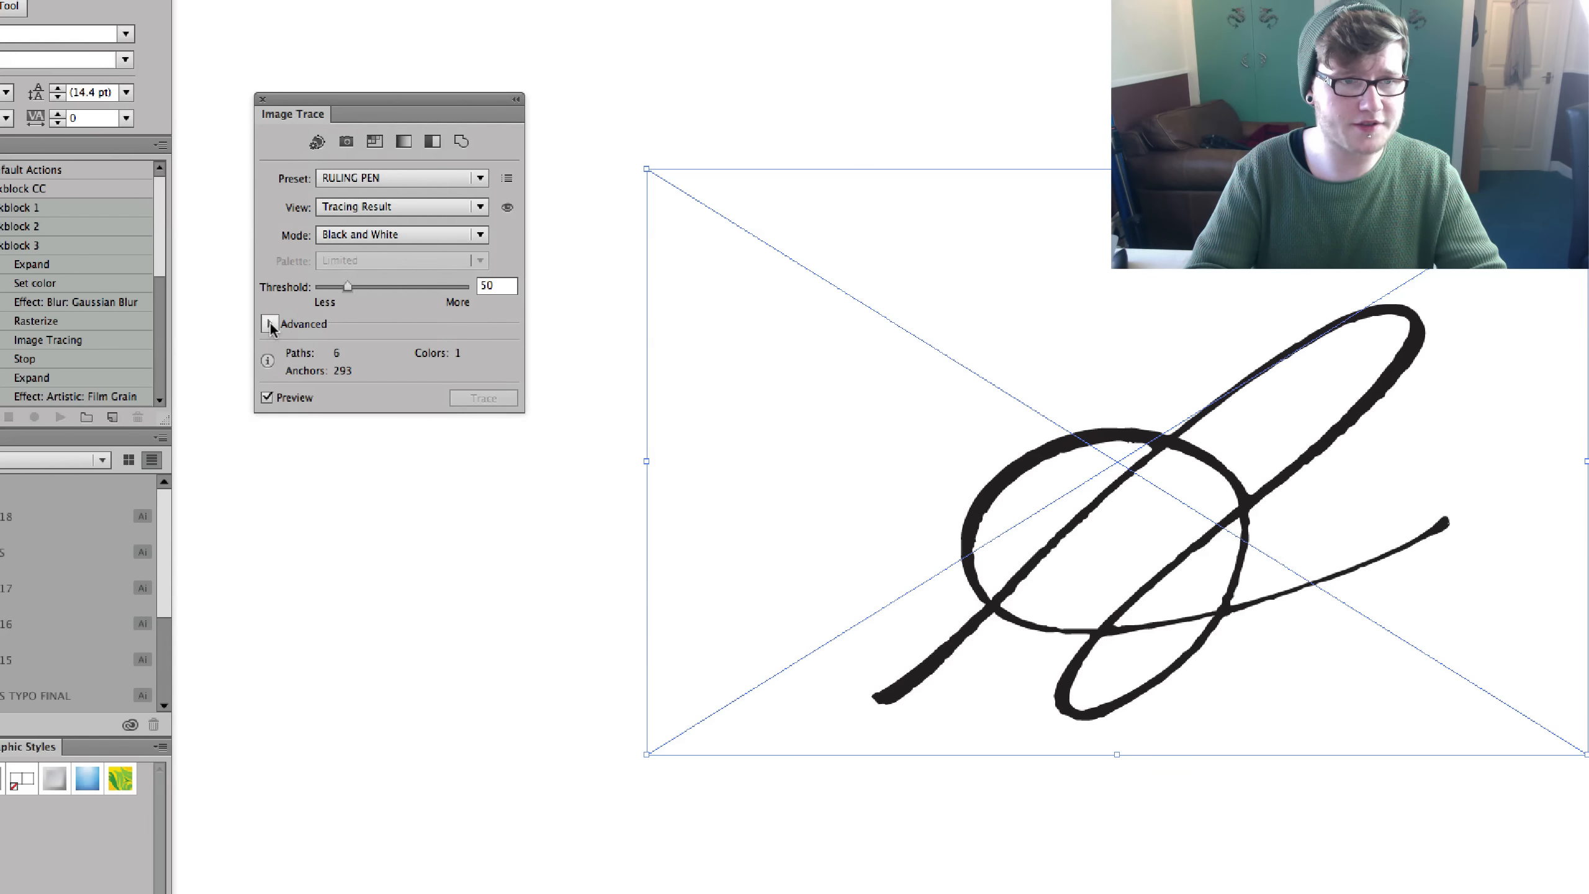
{"action": "left_click", "coordinate": [270, 324]}
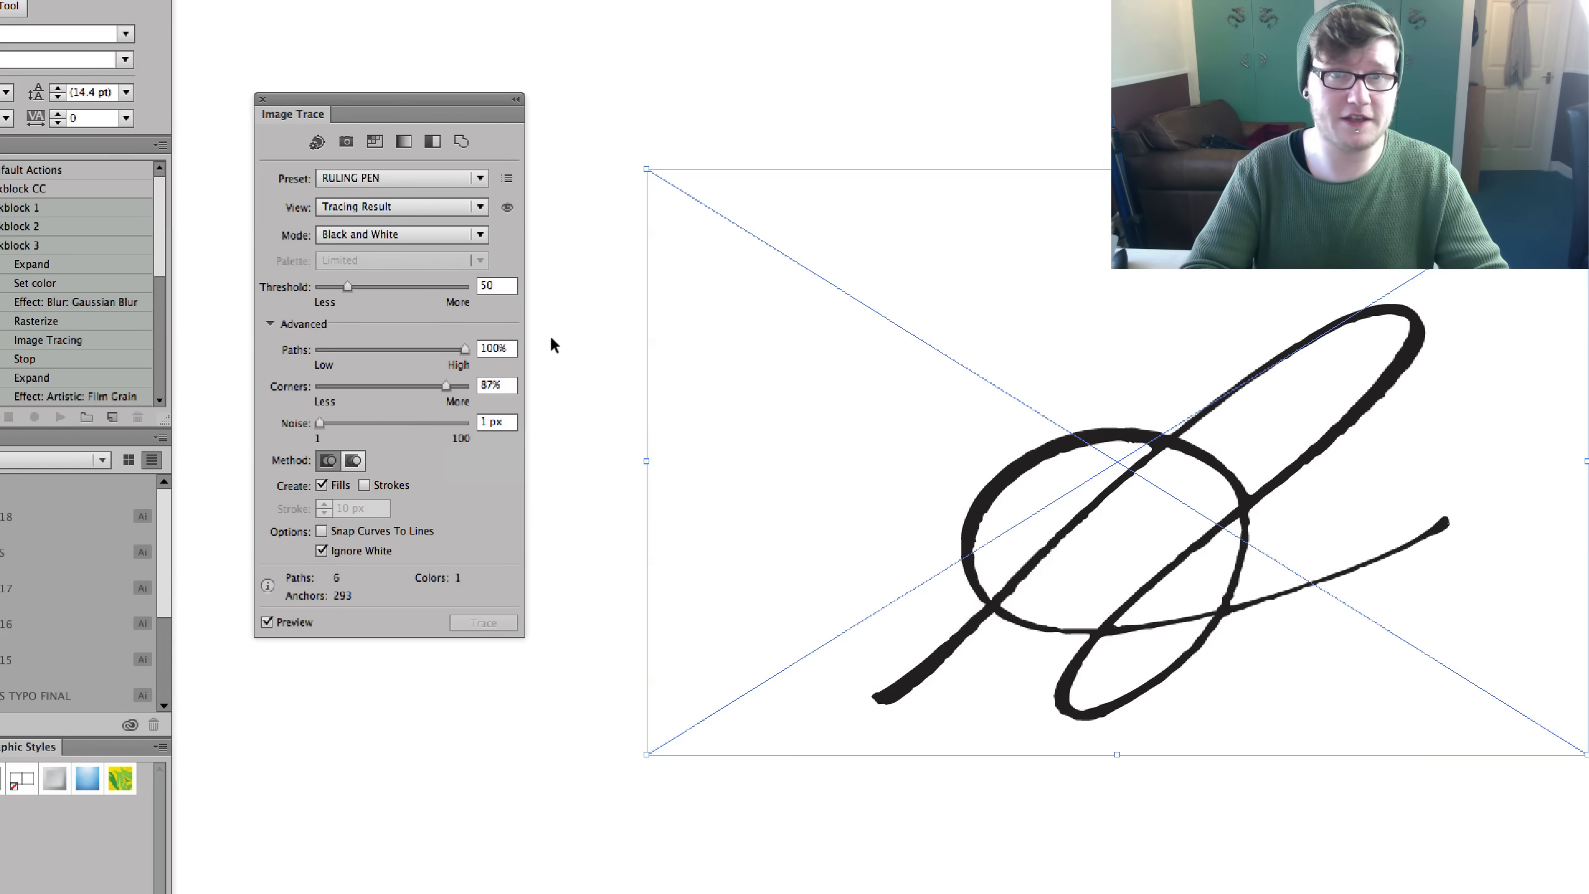
- Go through the trace's threshold, corners and noise values, and reapply the RULING PEN preset
{"action": "left_click", "coordinate": [494, 286]}
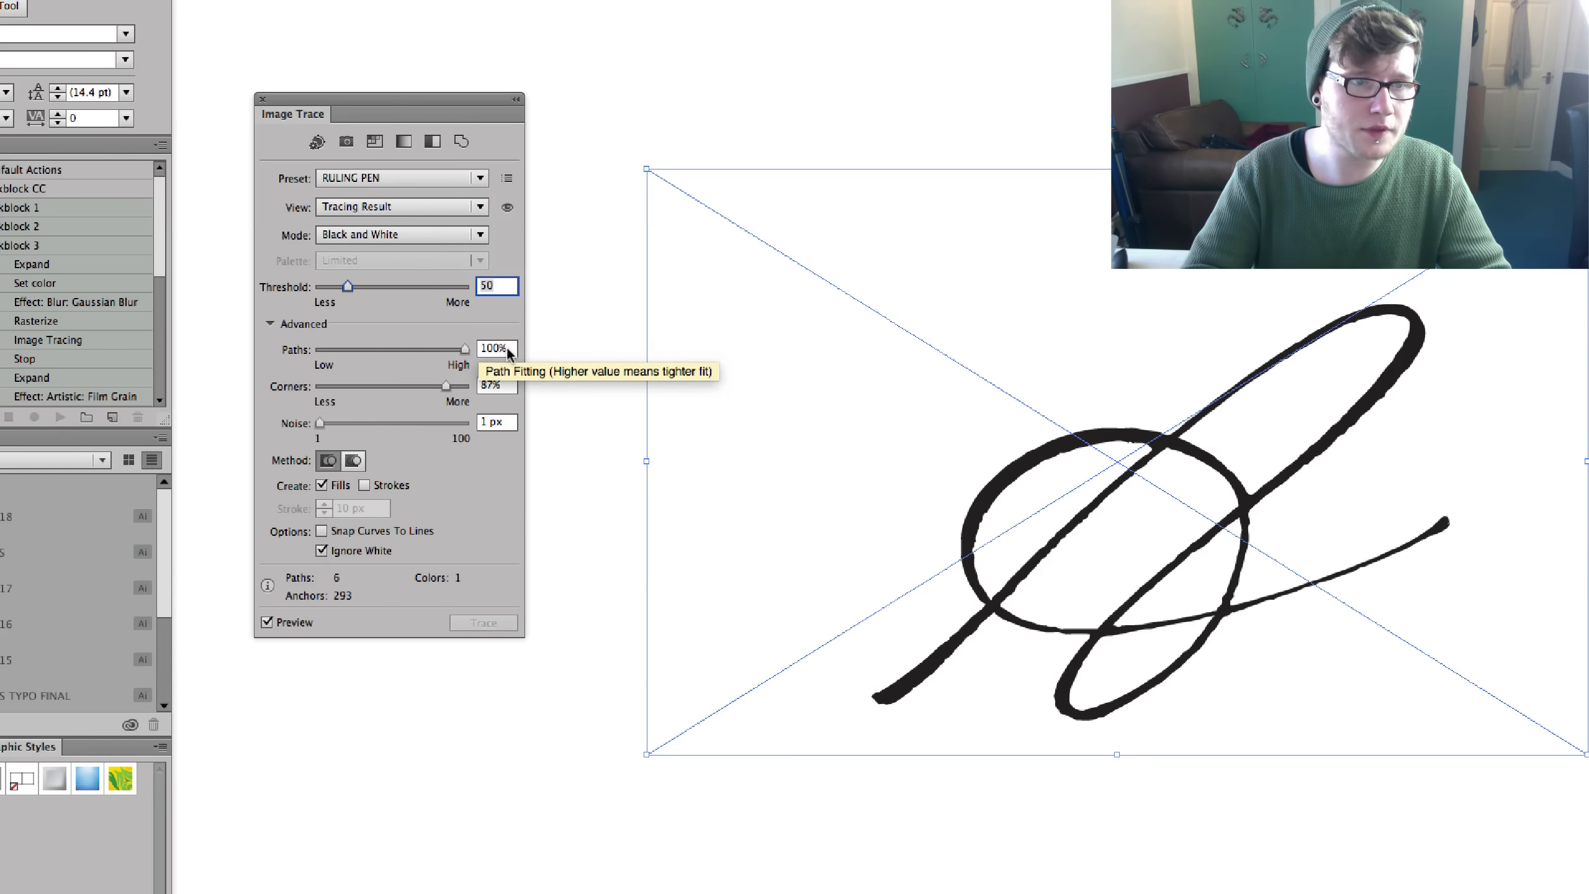
{"action": "left_click", "coordinate": [471, 383]}
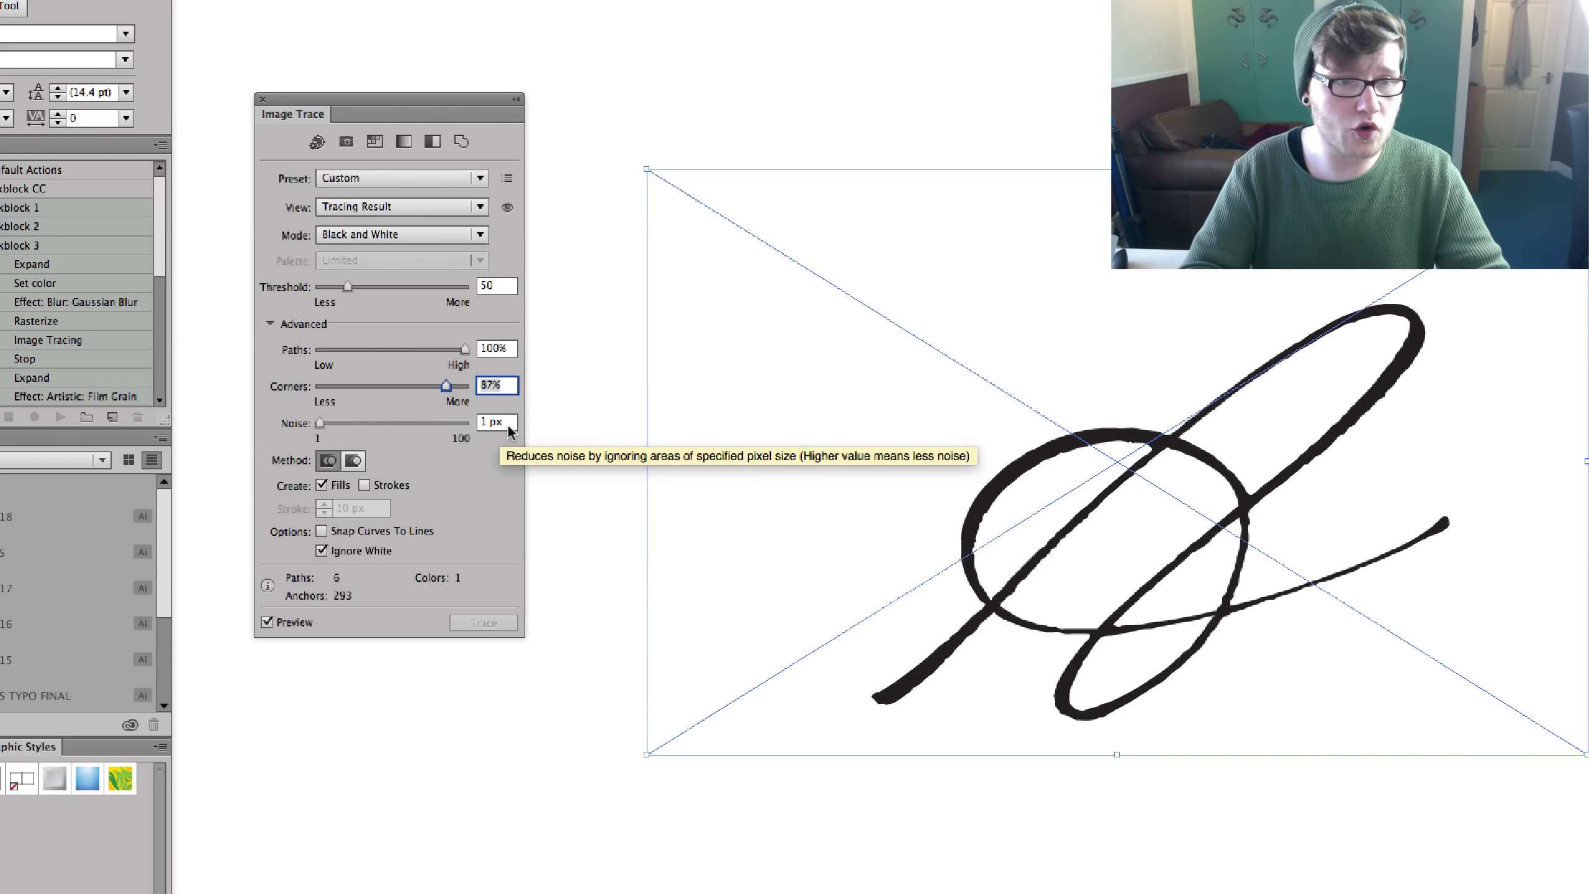
{"action": "key", "text": "Tab"}
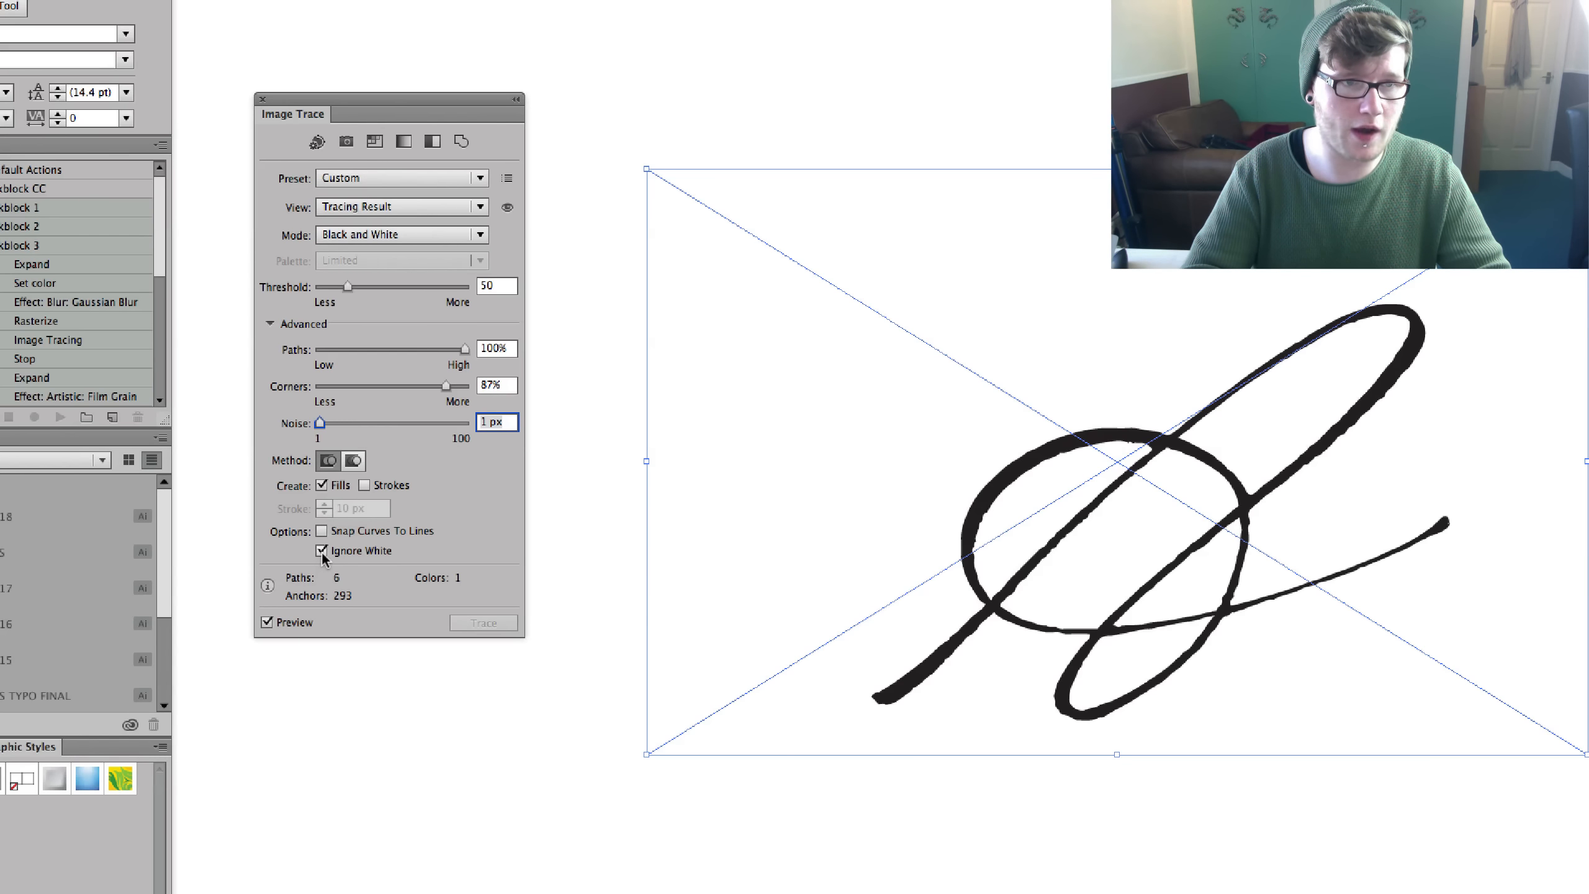
{"action": "left_click", "coordinate": [454, 178]}
{"action": "left_click", "coordinate": [424, 549]}
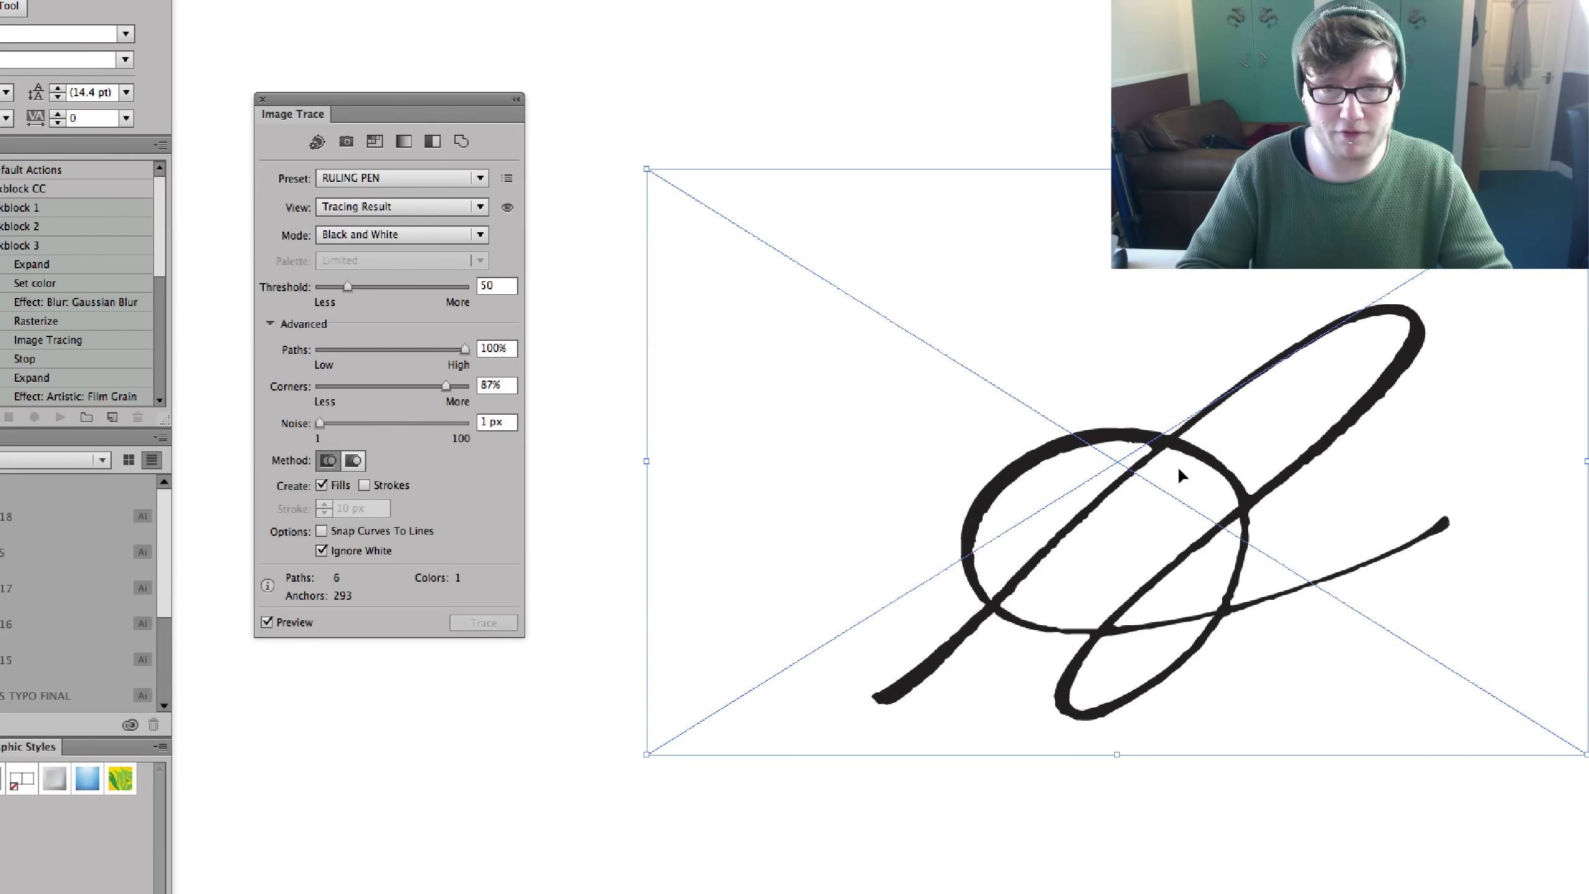
- Move the traced lettering around as one object and leave it near the middle of the artboard's upper half
{"action": "scroll", "coordinate": [1242, 658], "scroll_direction": "down", "scroll_amount": 4}
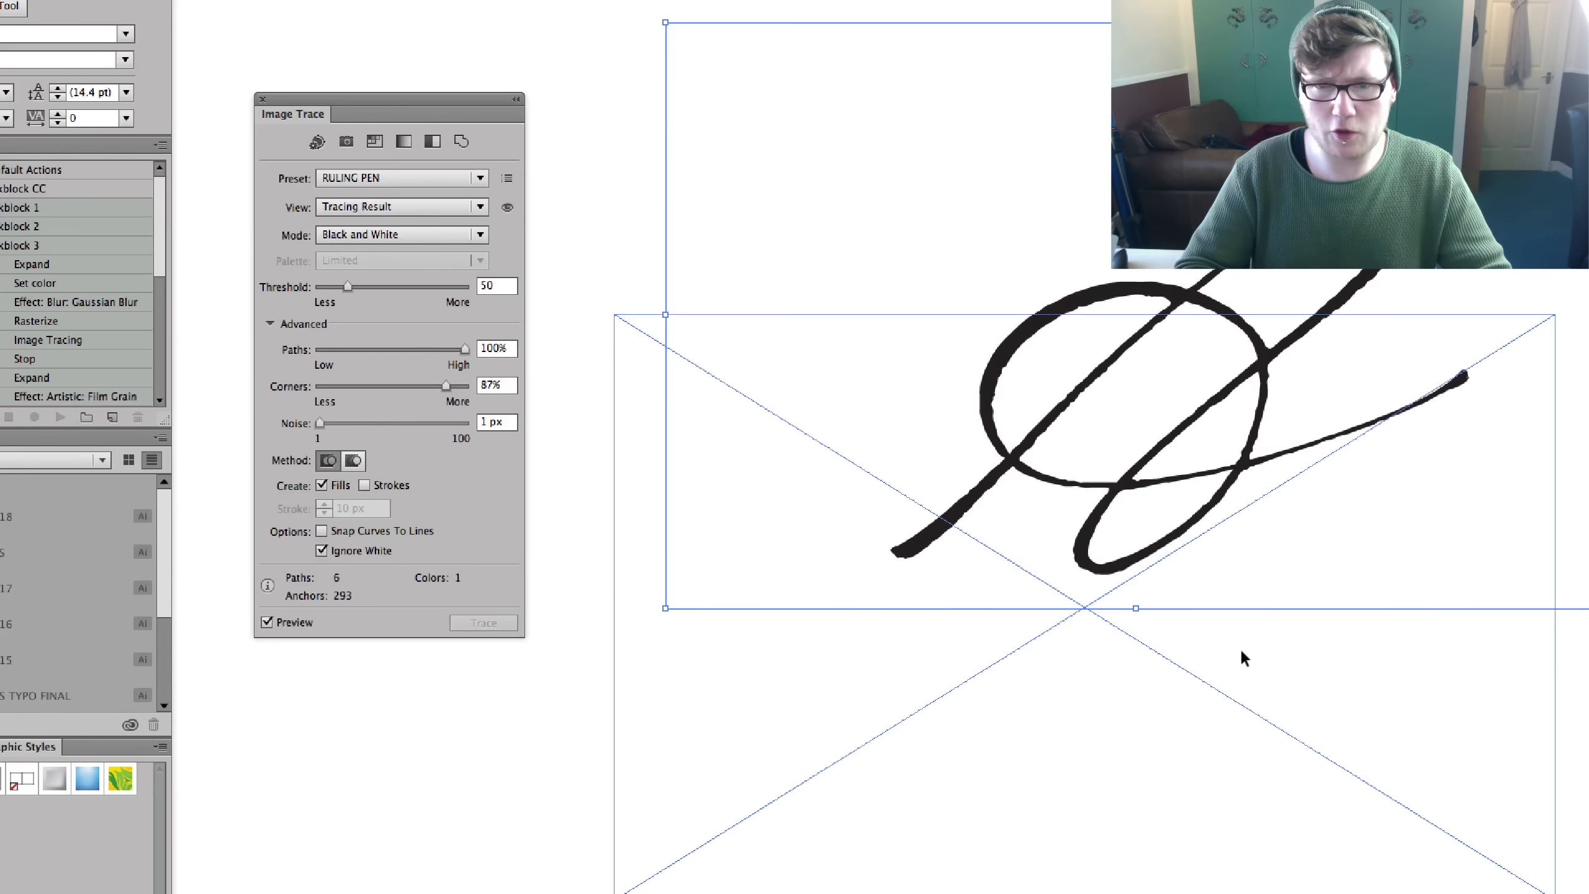
{"action": "left_click_drag", "start_coordinate": [1242, 652], "coordinate": [1242, 652]}
{"action": "mouse_move", "coordinate": [1168, 734]}
{"action": "left_mouse_down"}
{"action": "mouse_move", "coordinate": [1412, 531]}
{"action": "mouse_move", "coordinate": [1398, 533]}
{"action": "left_mouse_up"}
{"action": "mouse_move", "coordinate": [1374, 501]}
{"action": "left_mouse_down"}
{"action": "mouse_move", "coordinate": [1275, 433]}
{"action": "mouse_move", "coordinate": [1195, 409]}
{"action": "left_mouse_up"}
{"action": "mouse_move", "coordinate": [1371, 425]}
{"action": "left_mouse_down"}
{"action": "mouse_move", "coordinate": [1278, 637]}
{"action": "mouse_move", "coordinate": [1426, 610]}
{"action": "mouse_move", "coordinate": [1439, 398]}
{"action": "mouse_move", "coordinate": [1225, 584]}
{"action": "mouse_move", "coordinate": [1227, 626]}
{"action": "left_mouse_up"}
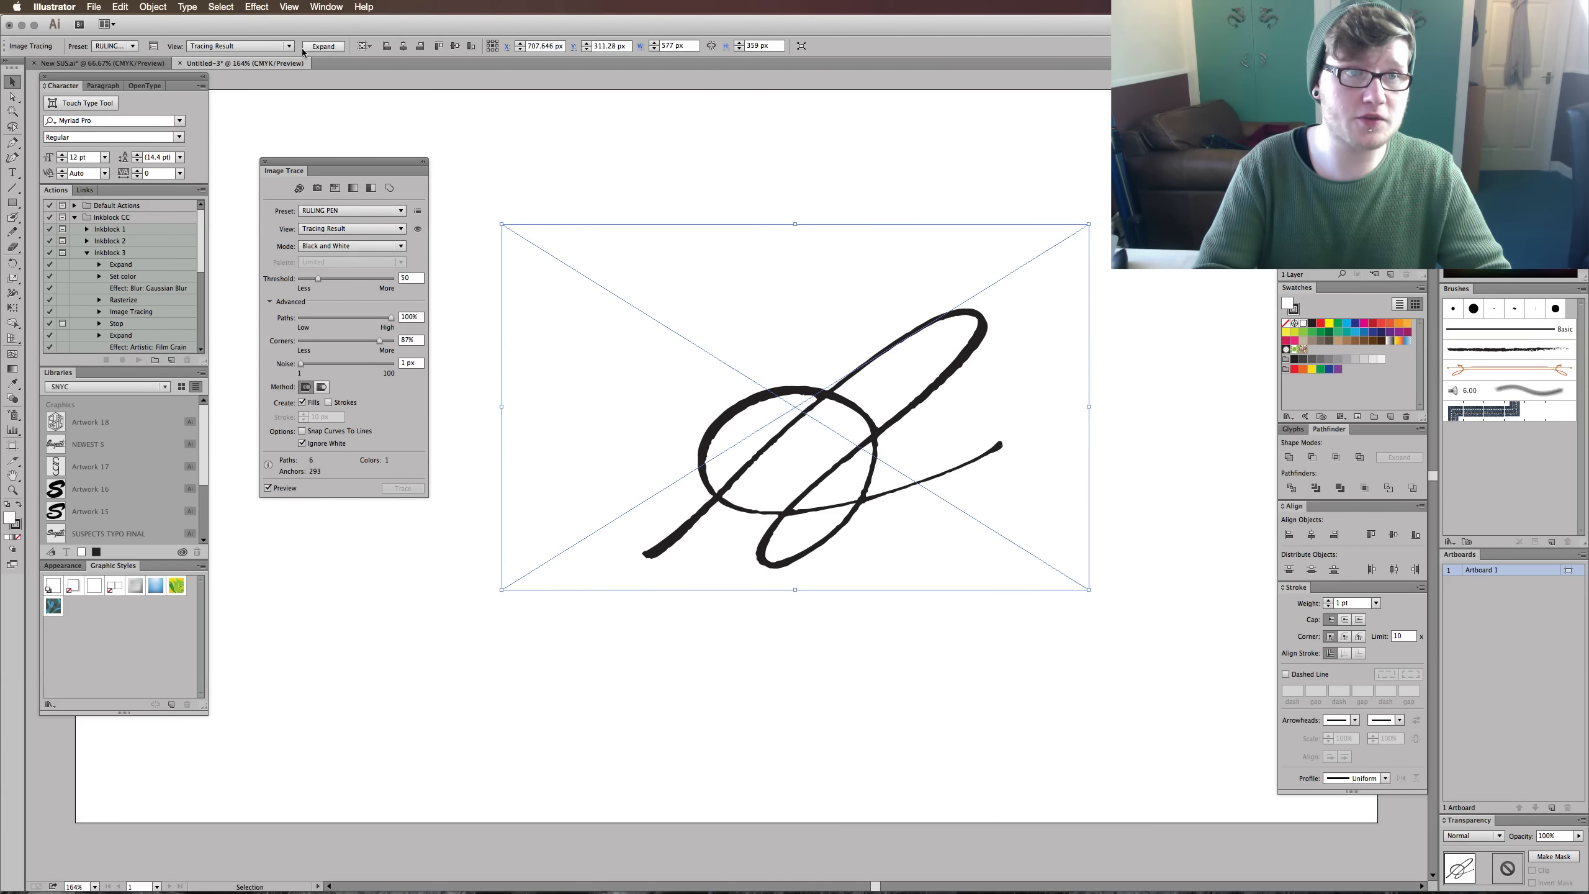
{"action": "left_click_drag", "start_coordinate": [824, 370], "coordinate": [810, 336]}
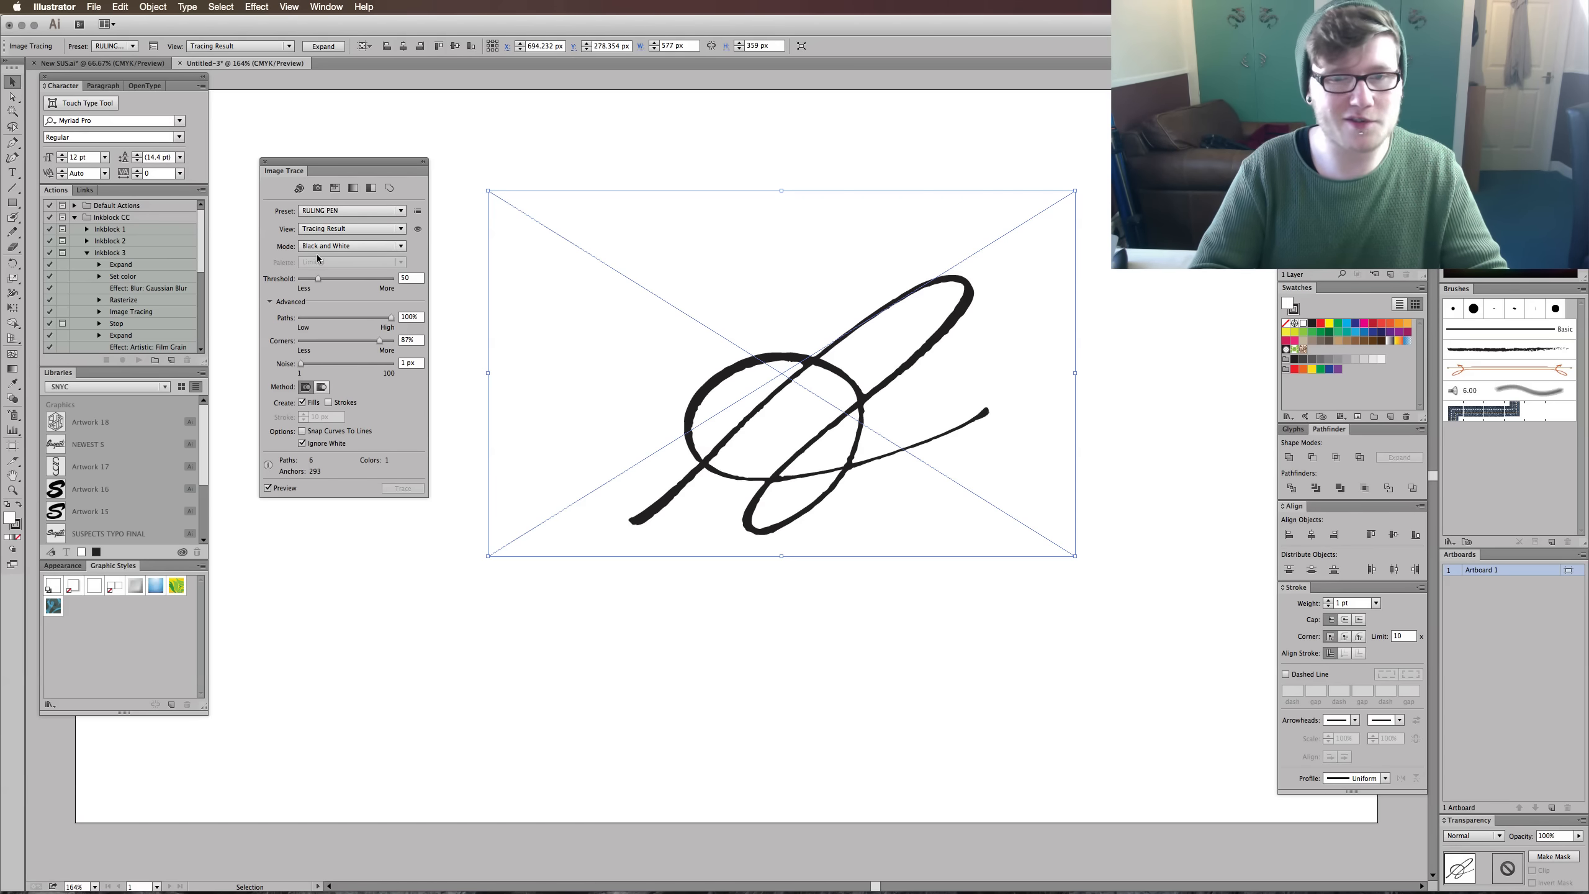
{"action": "mouse_move", "coordinate": [594, 142]}
{"action": "left_mouse_down"}
{"action": "mouse_move", "coordinate": [622, 395]}
{"action": "mouse_move", "coordinate": [659, 531]}
{"action": "left_mouse_up"}
- Expand the traced lettering into editable vector paths and move the resulting group slightly higher on the artboard
{"action": "left_click", "coordinate": [323, 46]}
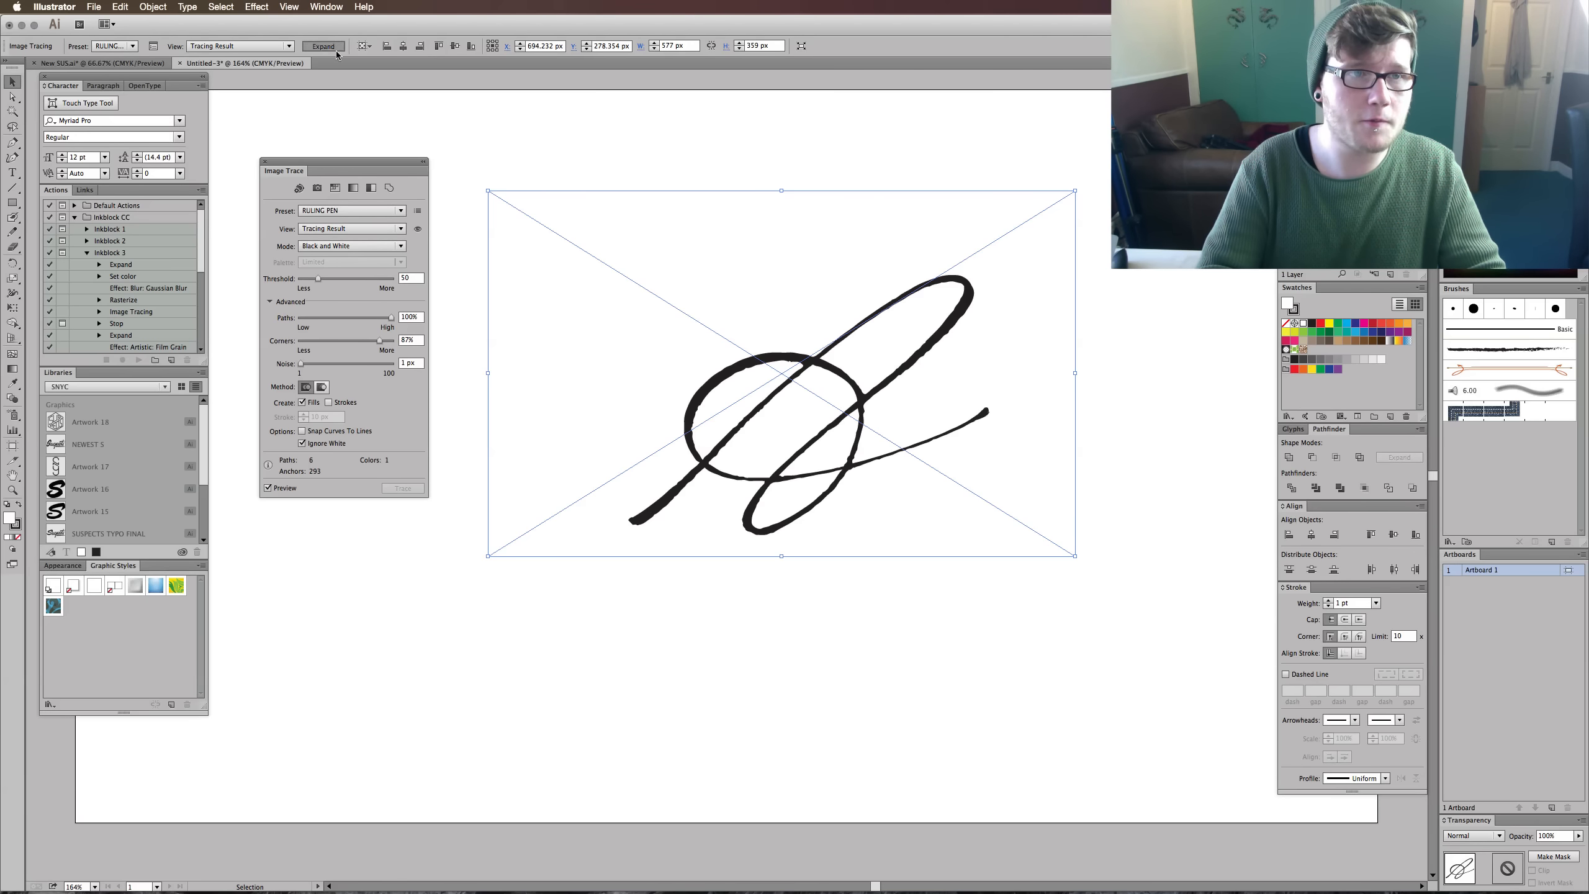
{"action": "left_click", "coordinate": [788, 581]}
{"action": "left_click_drag", "start_coordinate": [845, 379], "coordinate": [835, 326]}
{"action": "left_click", "coordinate": [839, 556]}
{"action": "left_click", "coordinate": [886, 338]}
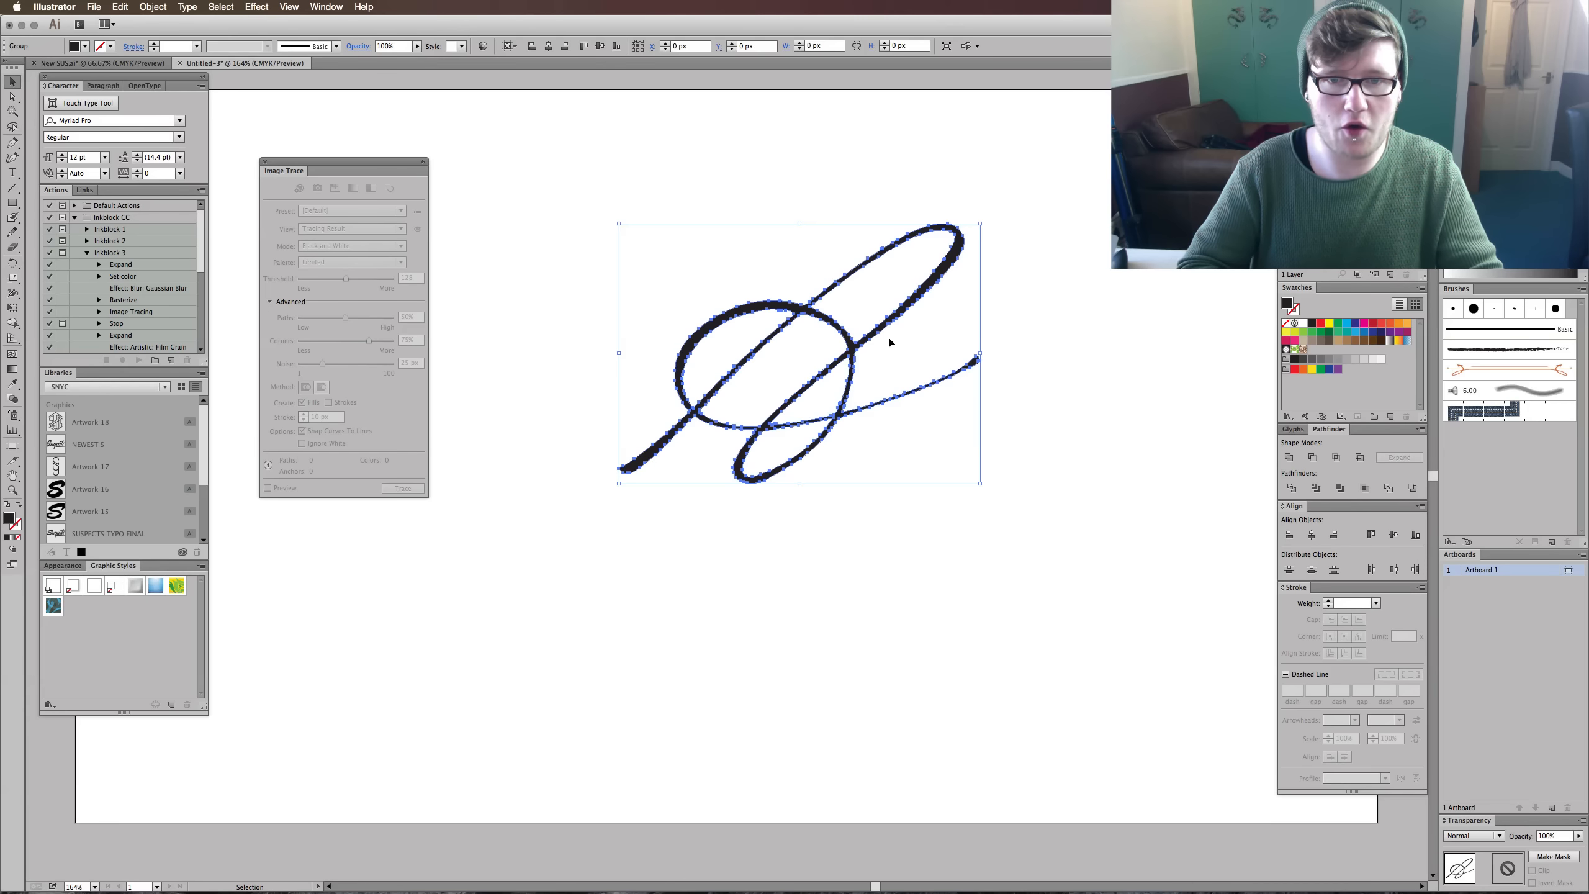
- Scale the vector lettering up about its centre, deselect it, and scale it down smaller than before
{"action": "left_click_drag", "start_coordinate": [981, 222], "coordinate": [1050, 213]}
{"action": "left_click", "coordinate": [1051, 210]}
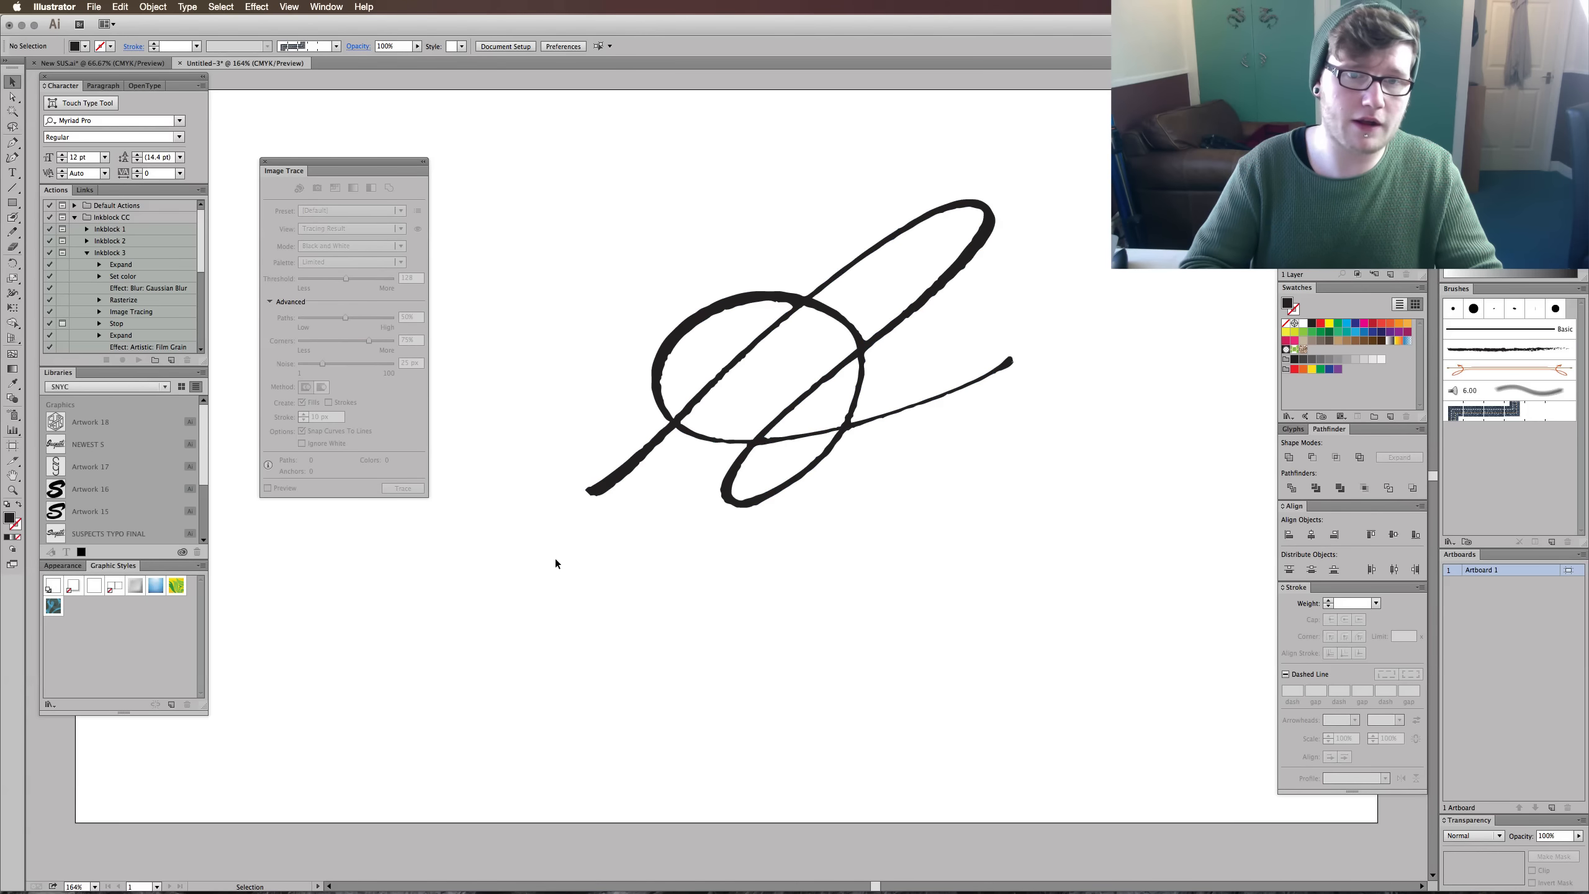
{"action": "left_click", "coordinate": [933, 291]}
{"action": "left_click_drag", "start_coordinate": [1013, 198], "coordinate": [981, 243]}
{"action": "left_click", "coordinate": [991, 295]}
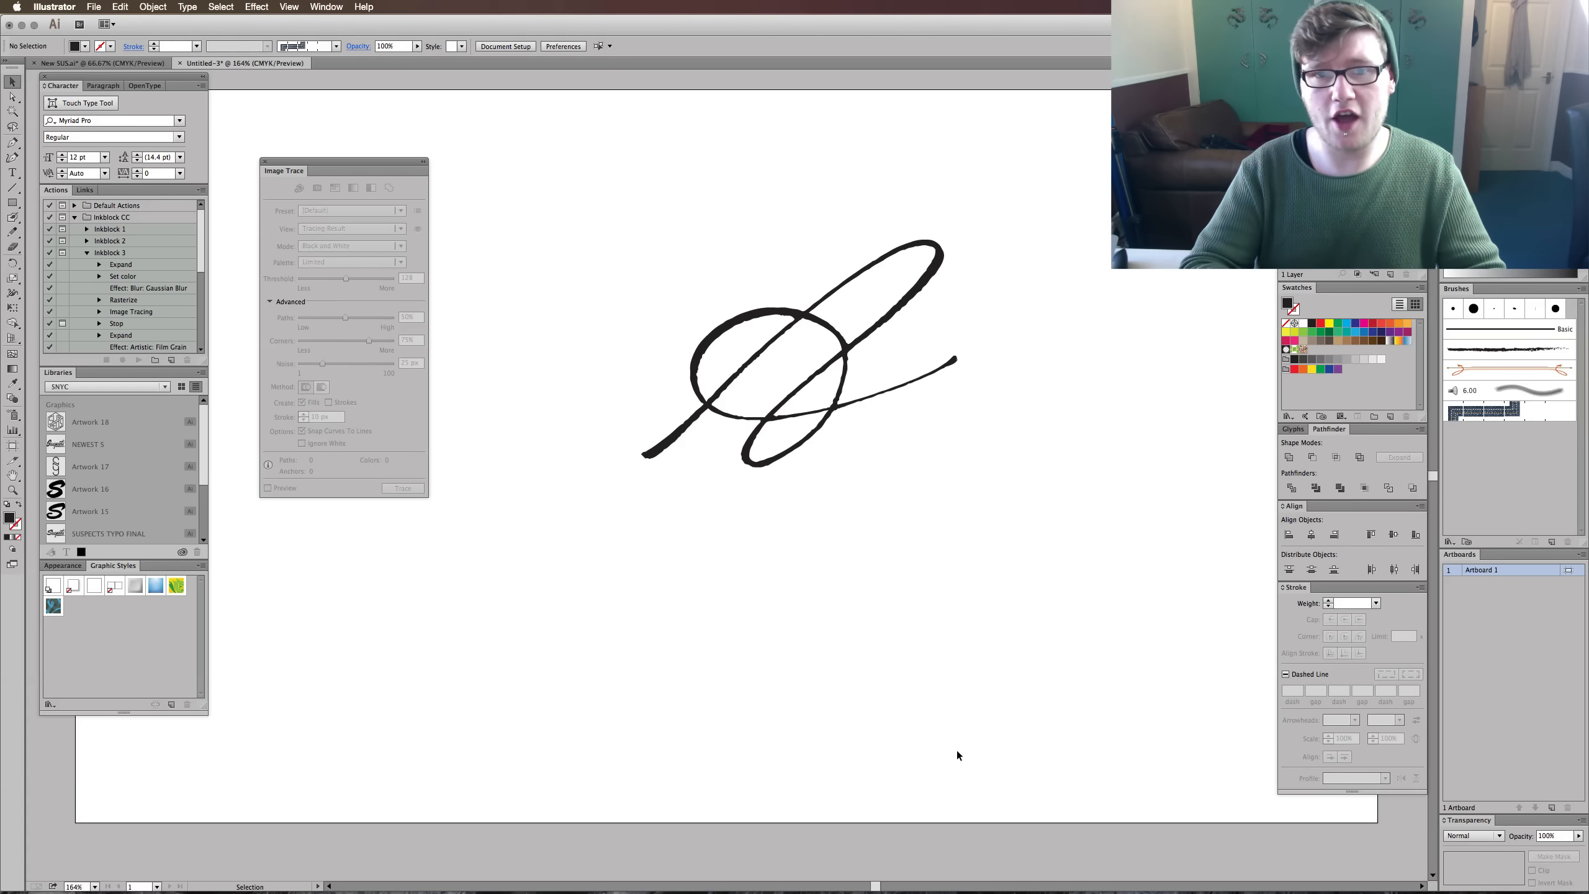
- Rescale the vector lettering proportionally about its centre to about 365 × 263 px and deselect it
{"action": "left_click_drag", "start_coordinate": [983, 207], "coordinate": [875, 312]}
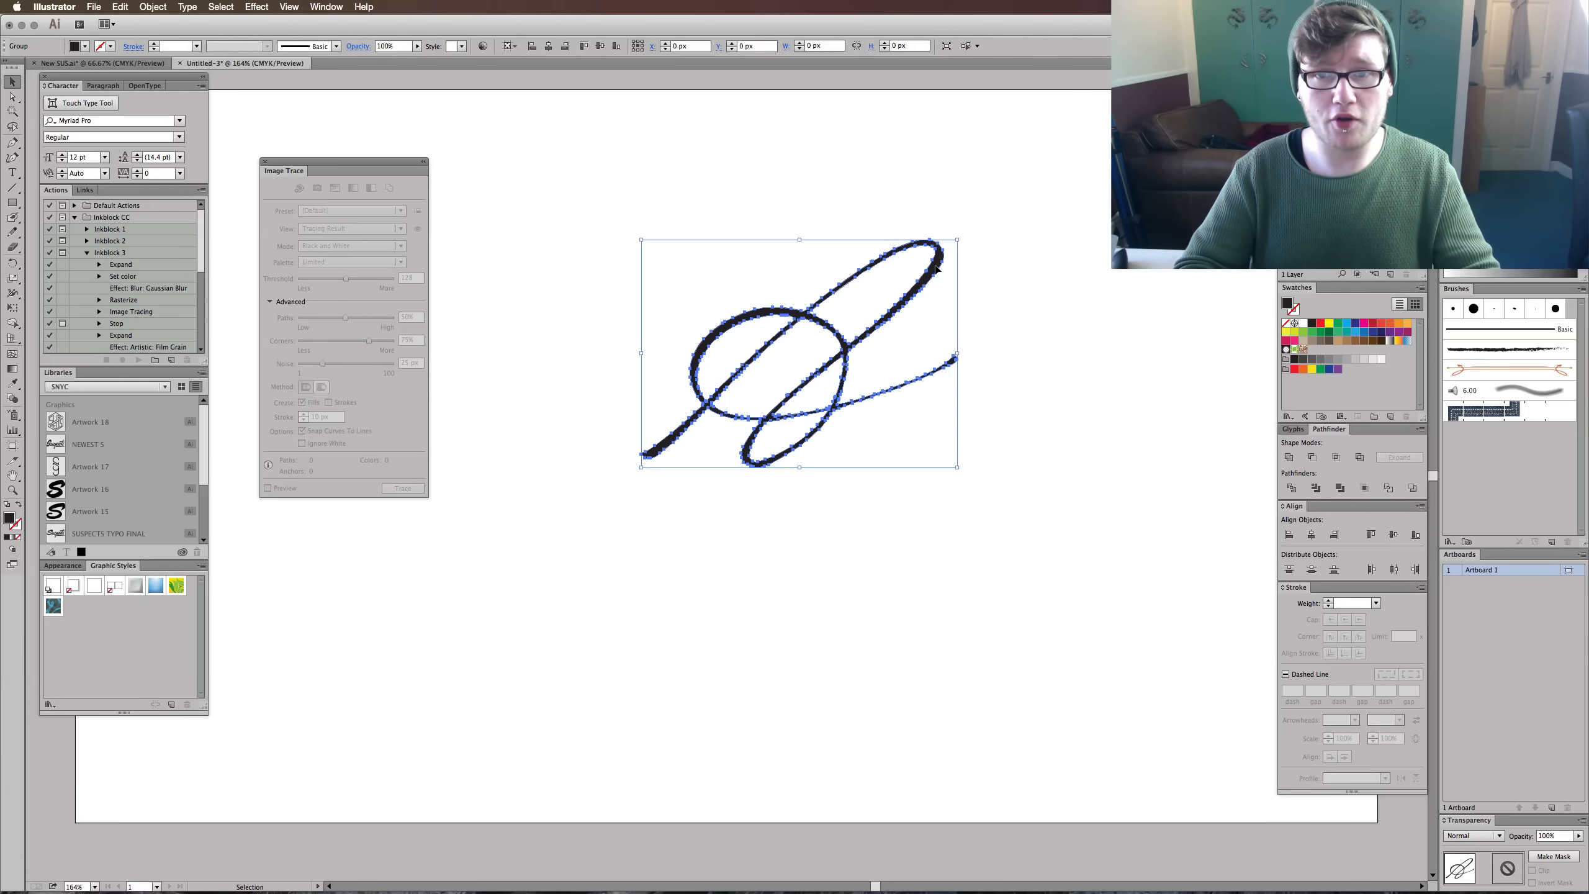
{"action": "left_click_drag", "start_coordinate": [958, 239], "coordinate": [694, 418]}
{"action": "left_click_drag", "start_coordinate": [882, 294], "coordinate": [986, 220]}
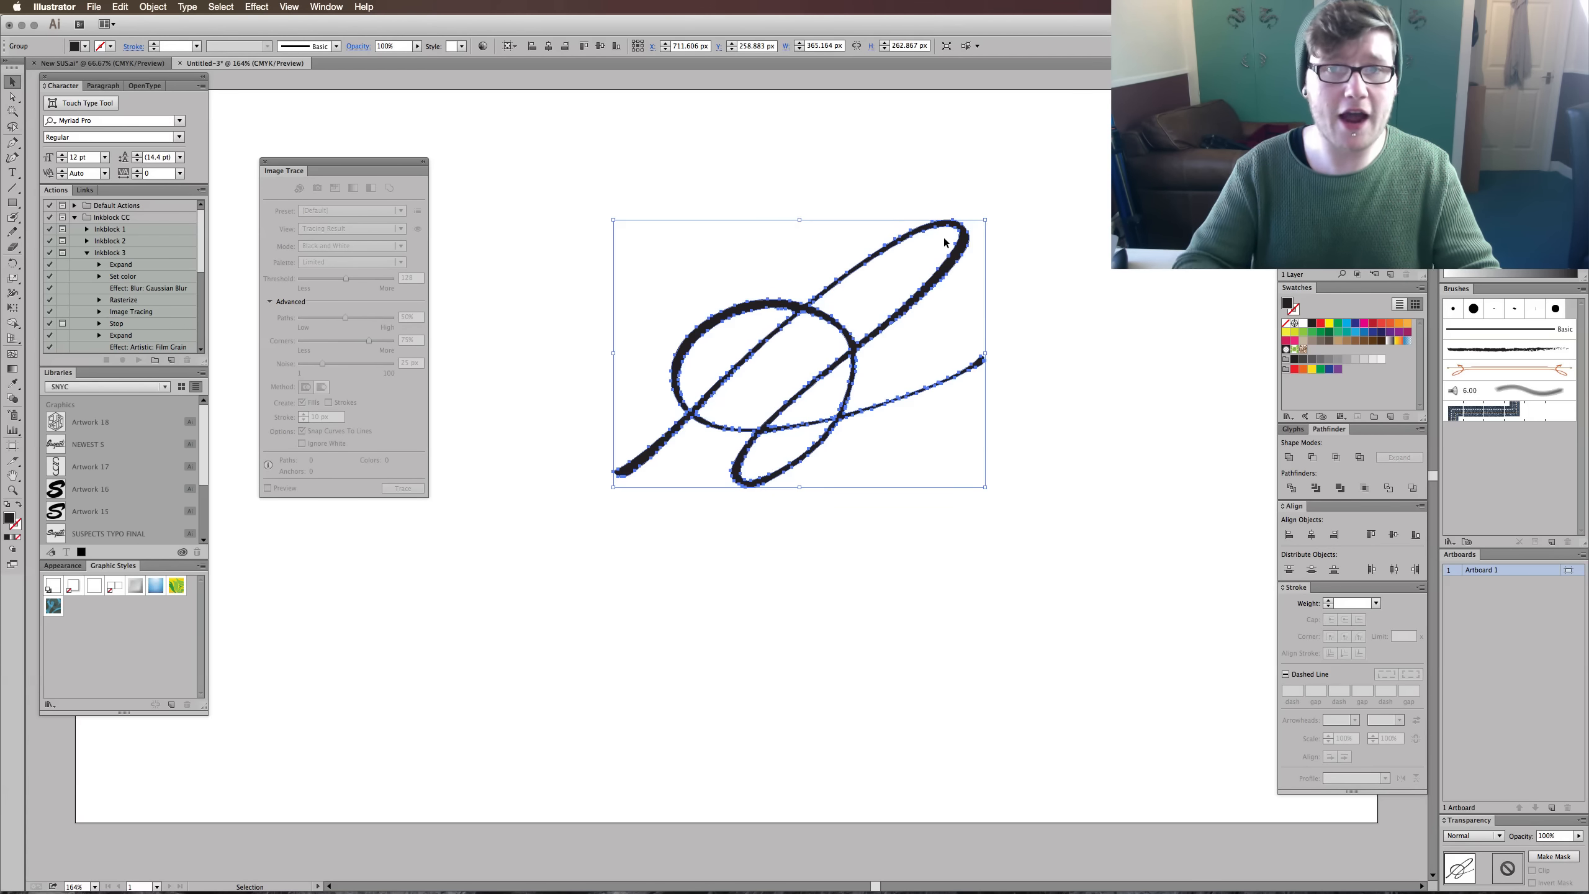
{"action": "left_click", "coordinate": [986, 209]}
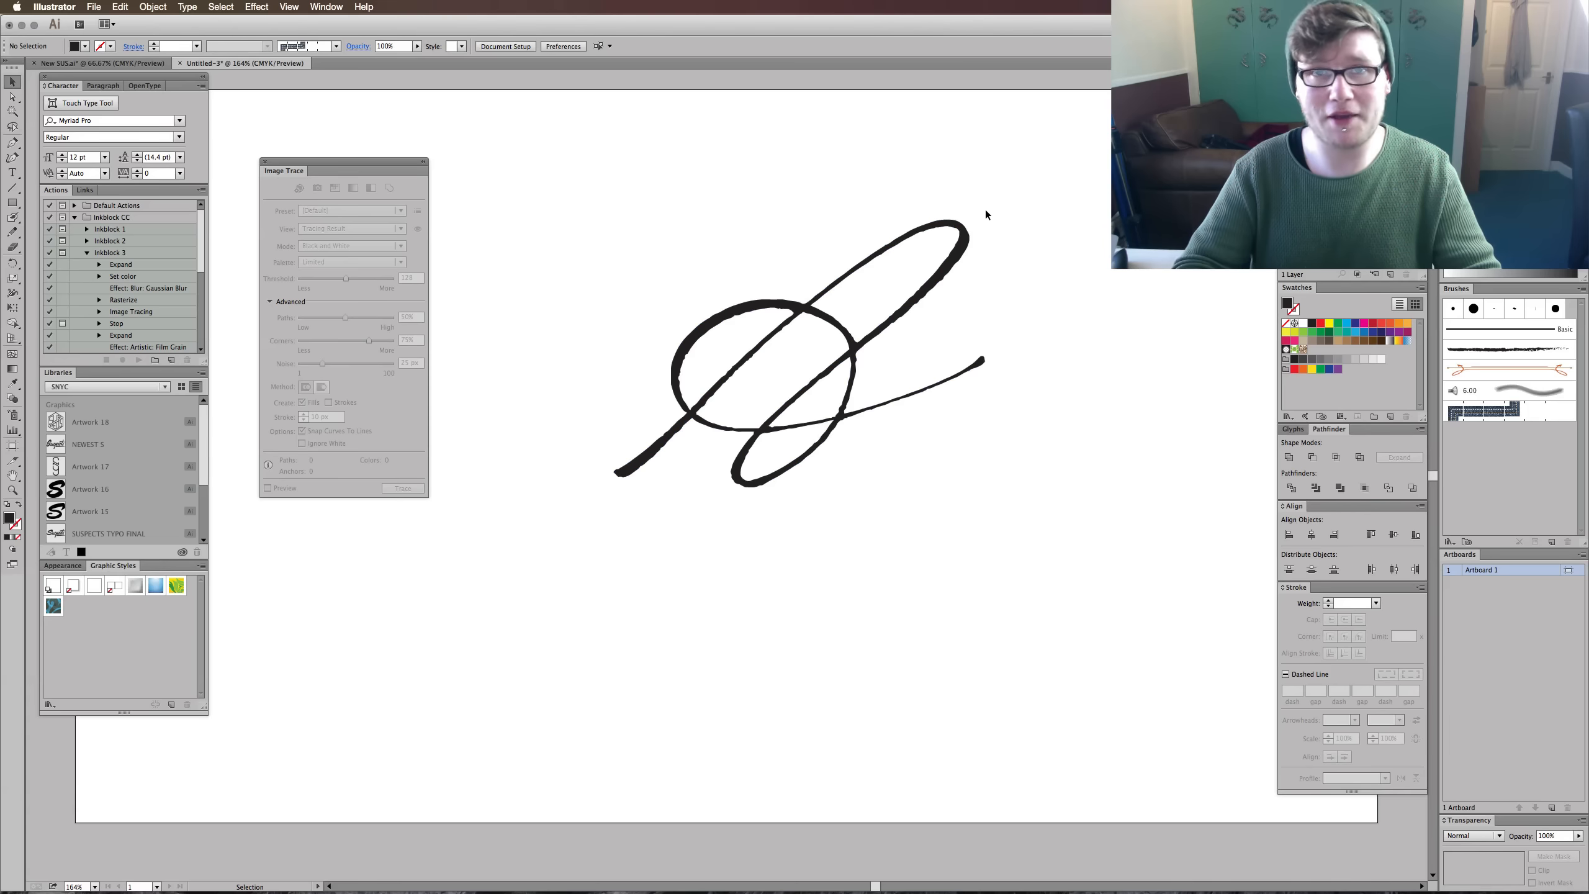